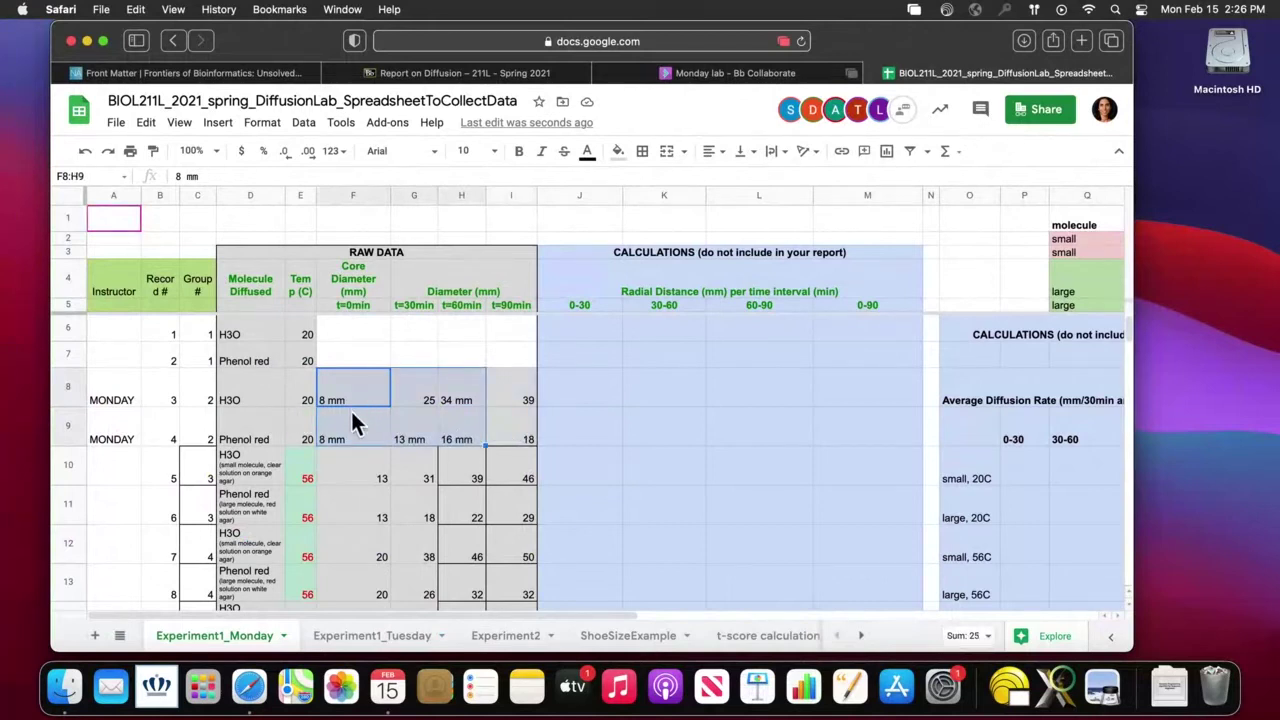
Remove every "mm" from the diameter values in F8:H9 with find and replace, leaving the replacement empty
click(146, 124)
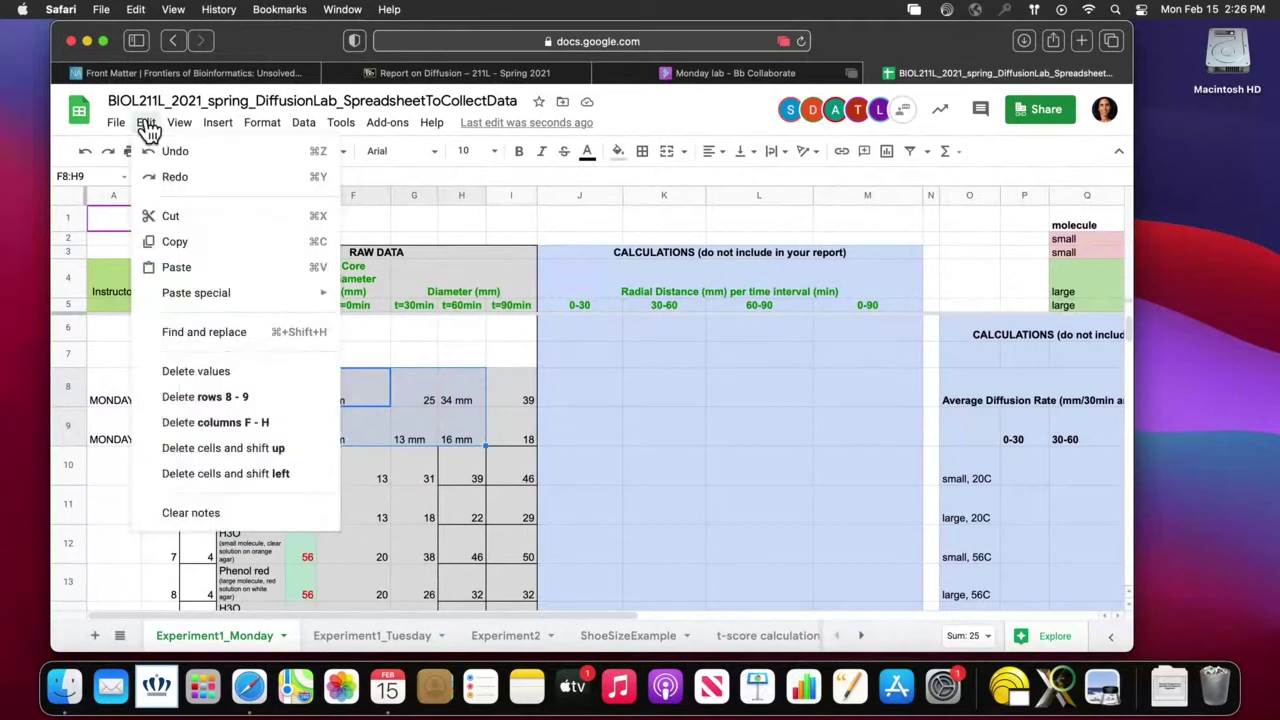
click(206, 334)
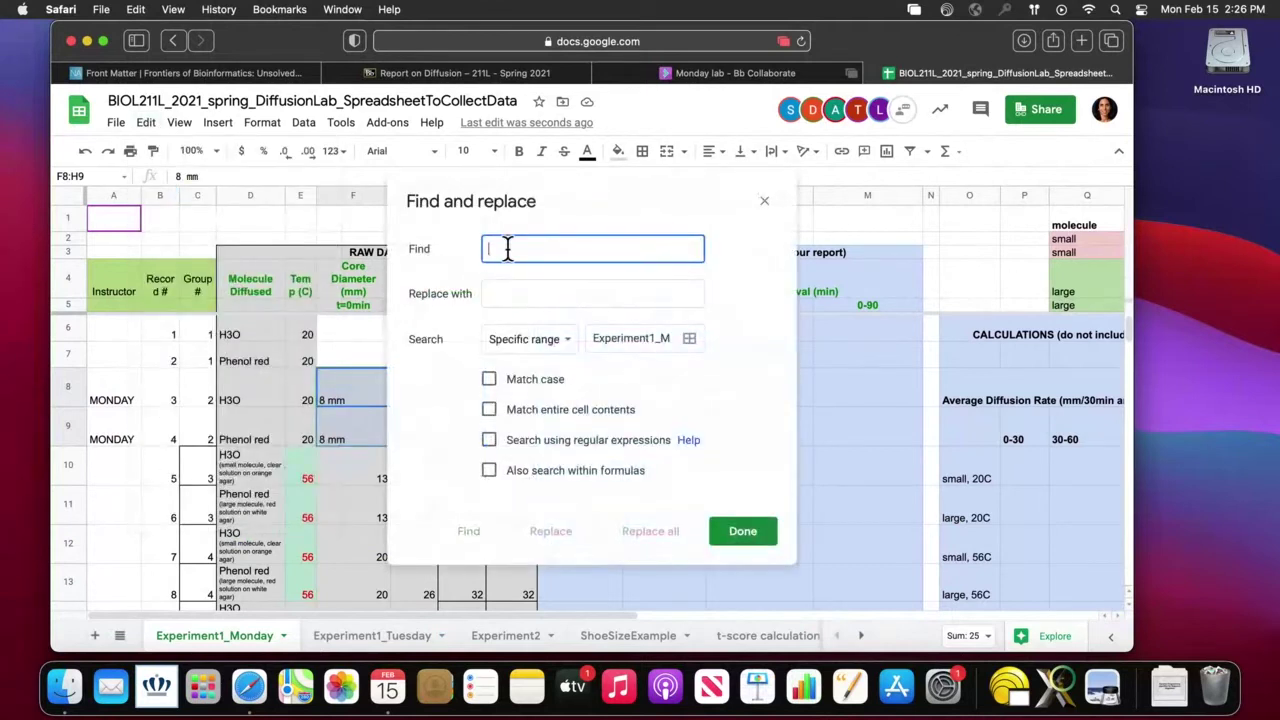
text(mm)
click(496, 295)
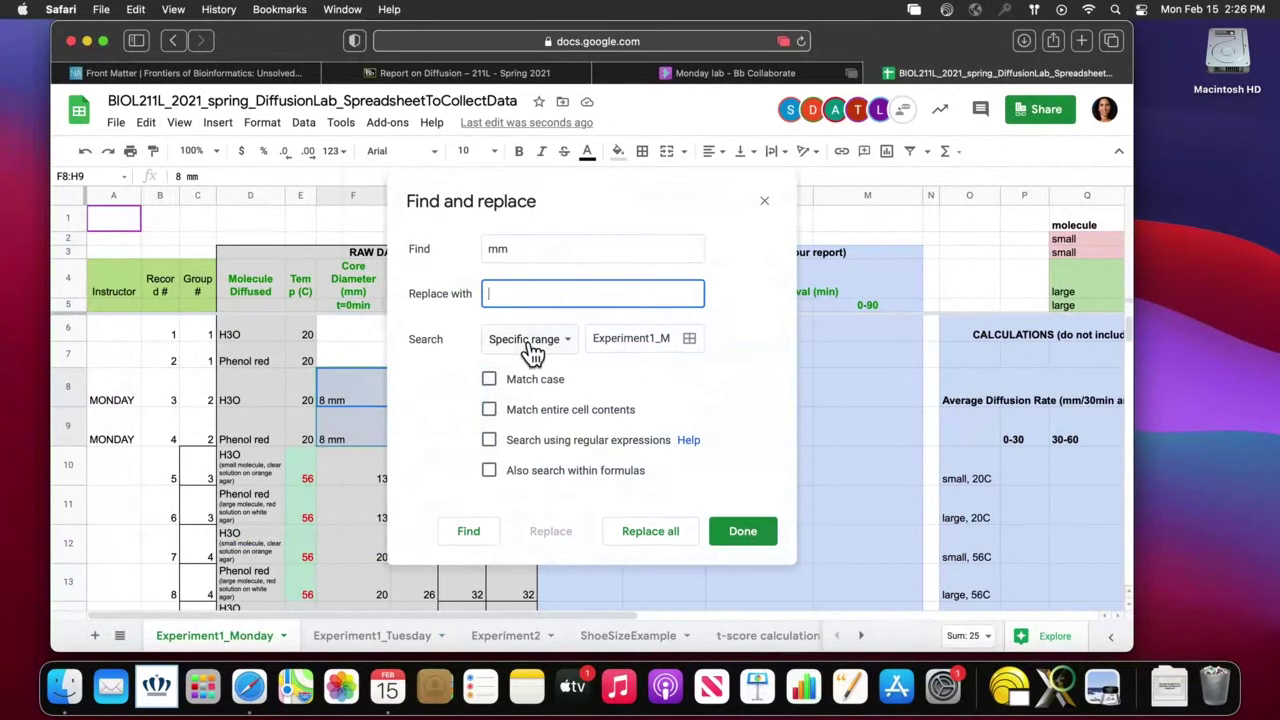
click(652, 533)
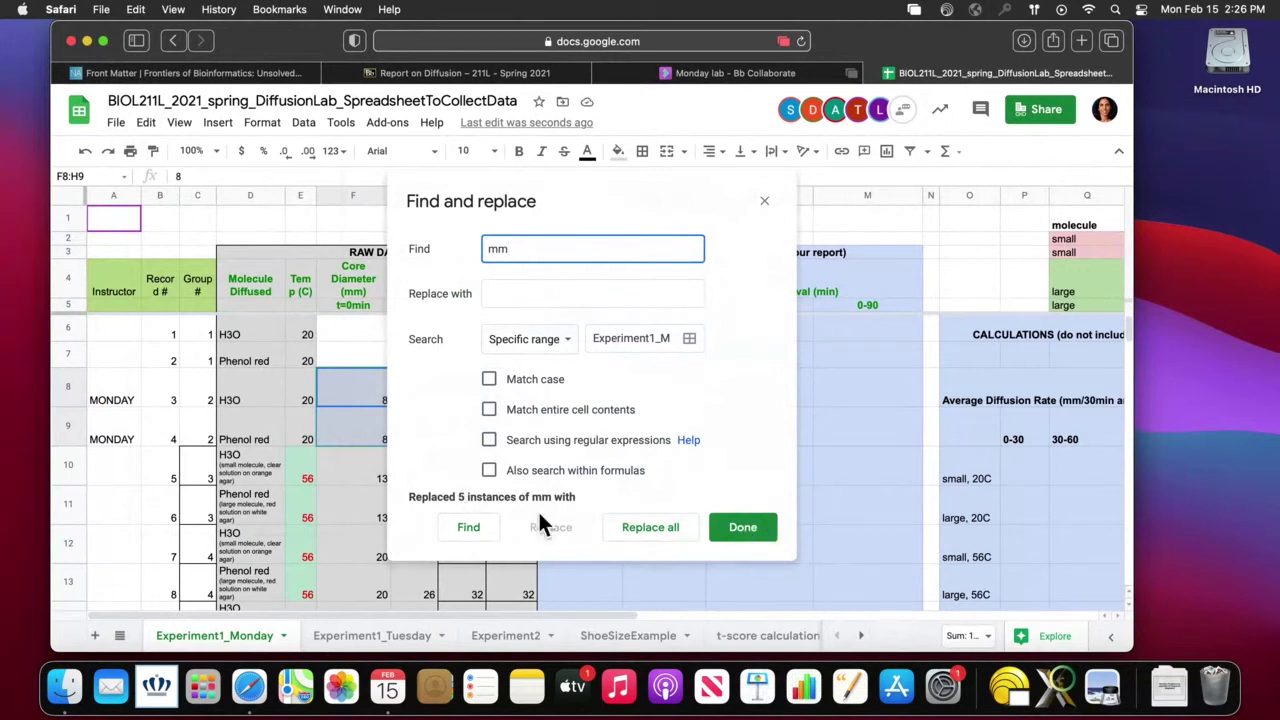
click(752, 530)
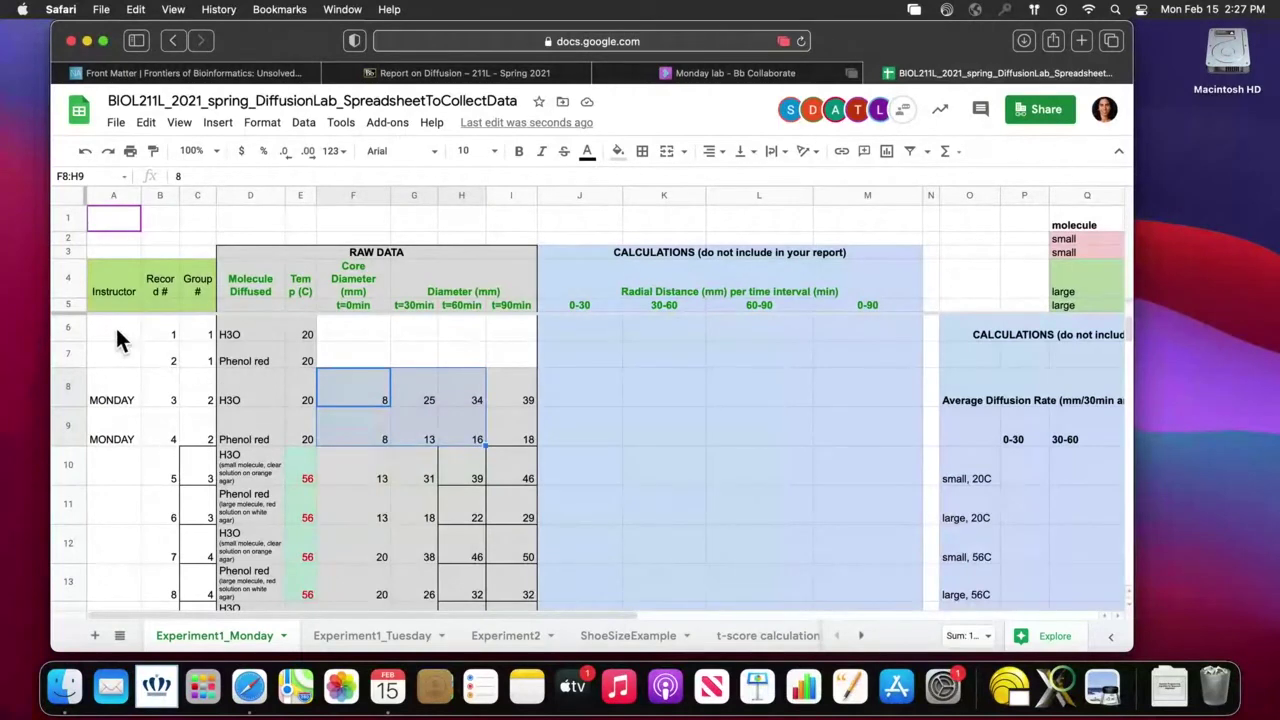
Examine the raw data records in A6:I29 and the molecule entries in D6 and D7
drag(115, 326, 530, 505)
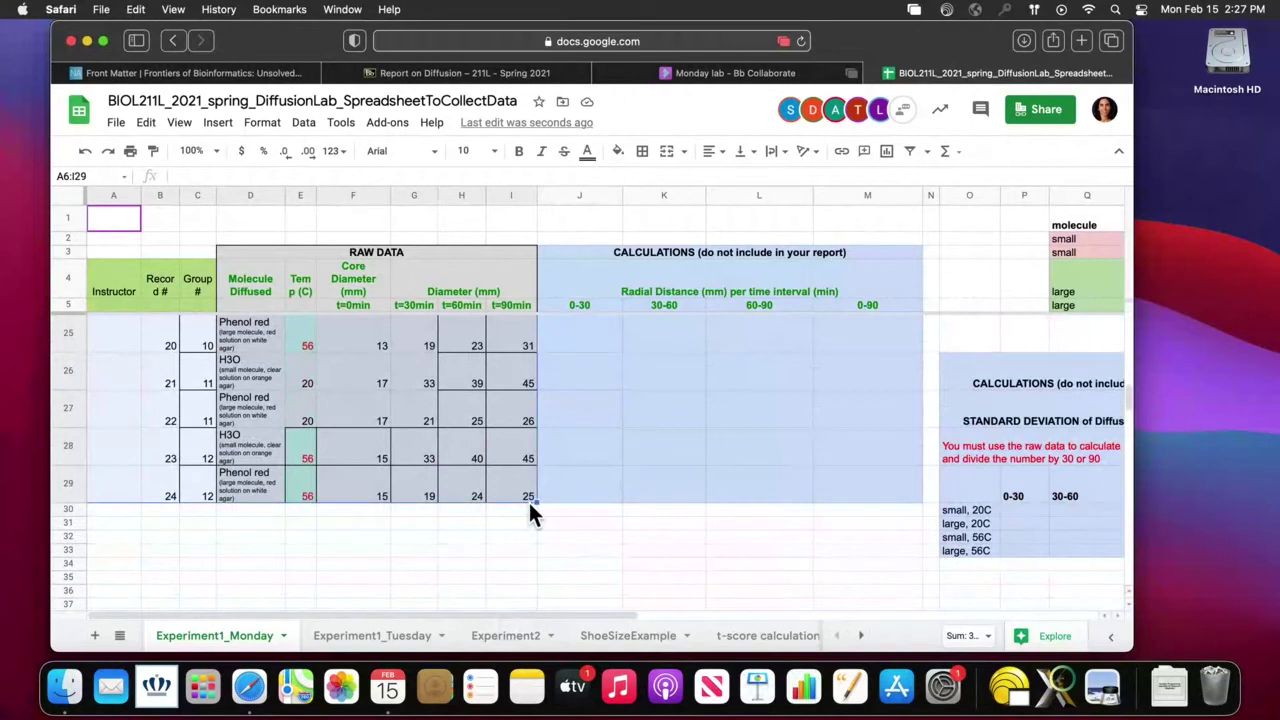
scroll(528, 500, up, 5)
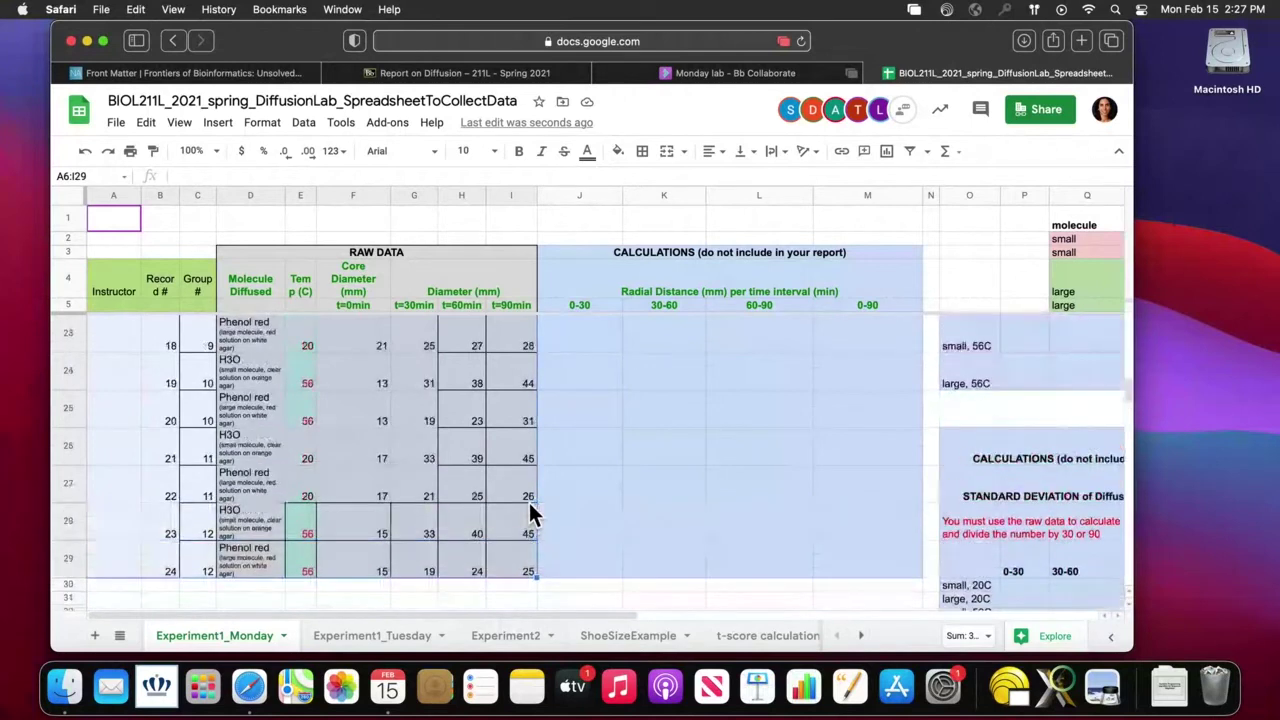
scroll(529, 502, up, 3)
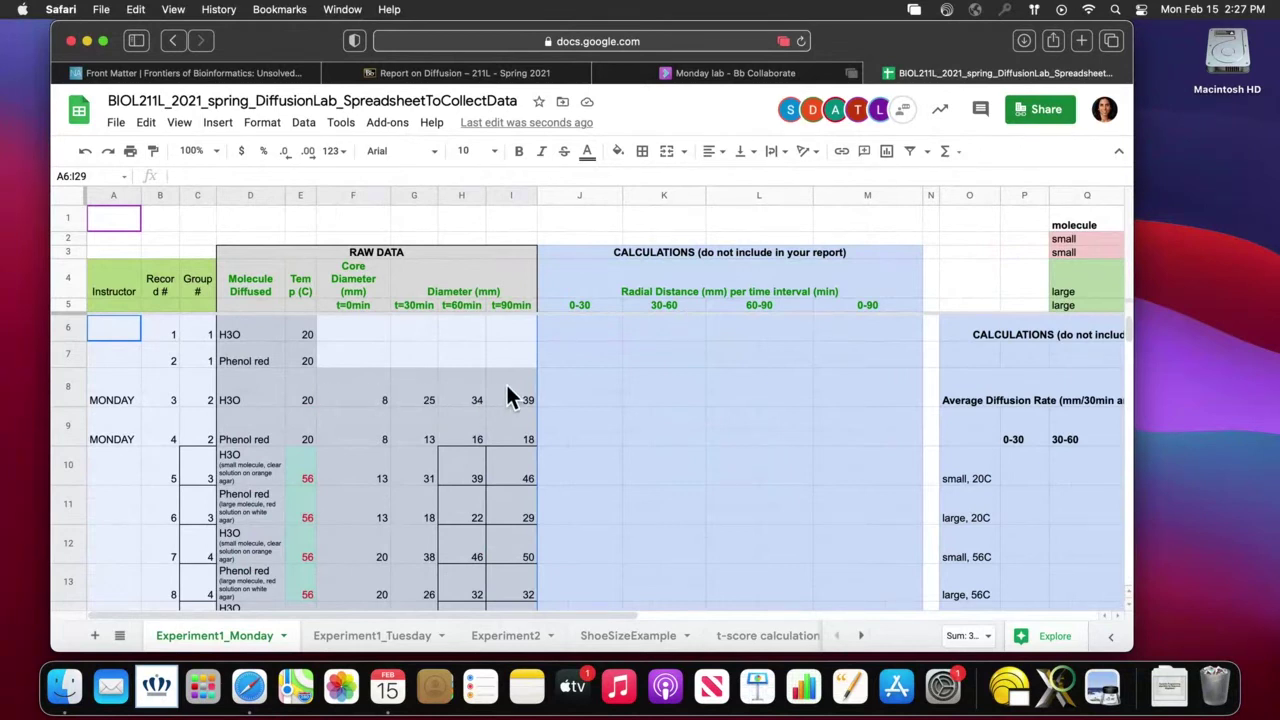
click(300, 400)
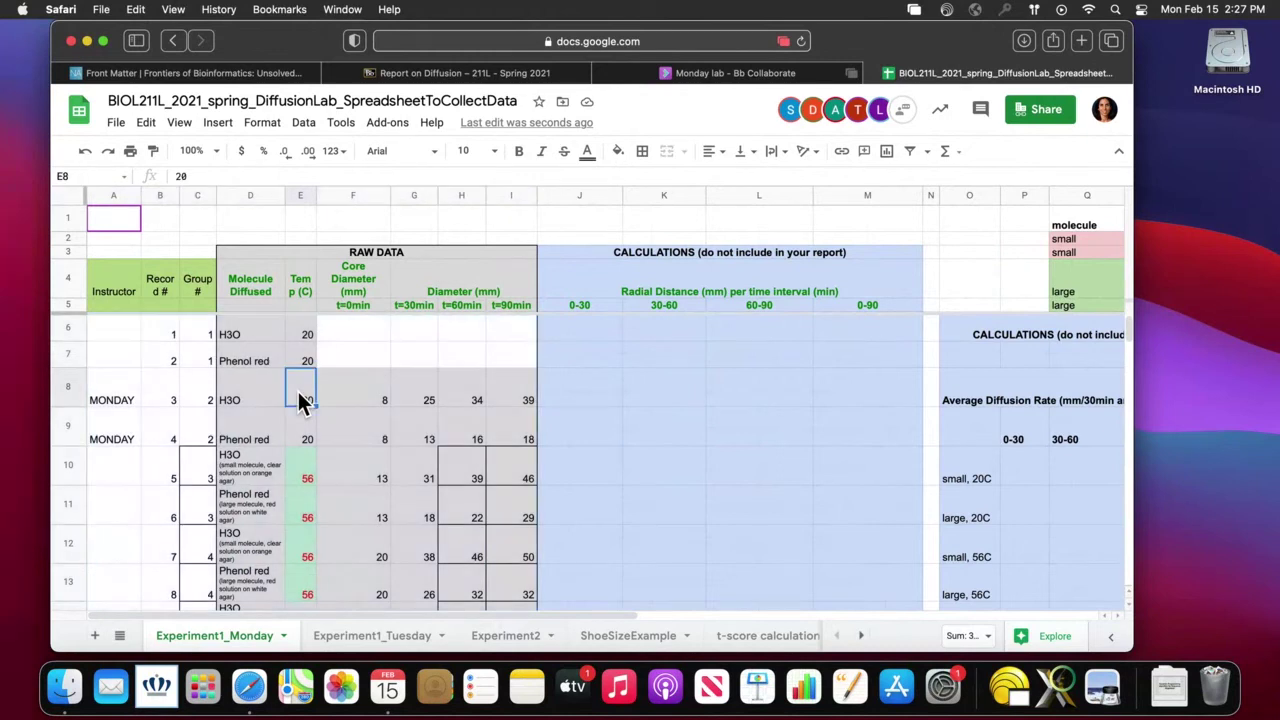
double_click(236, 337)
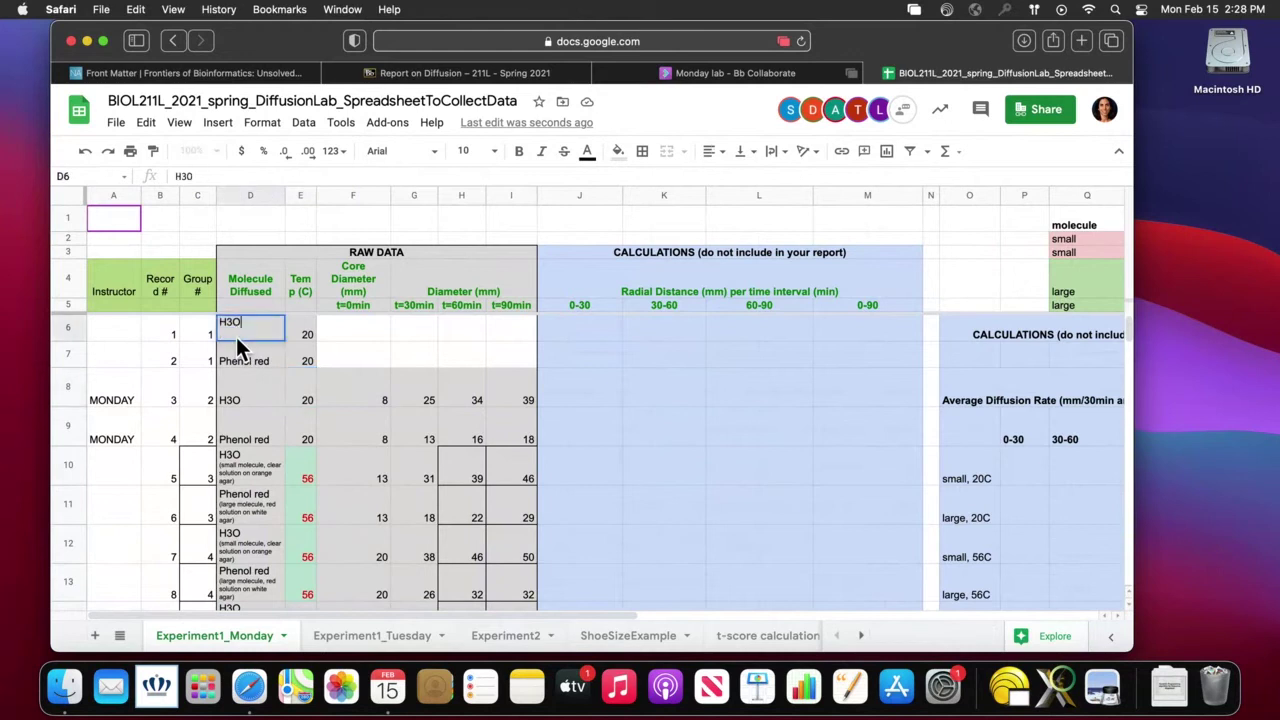
key(Return)
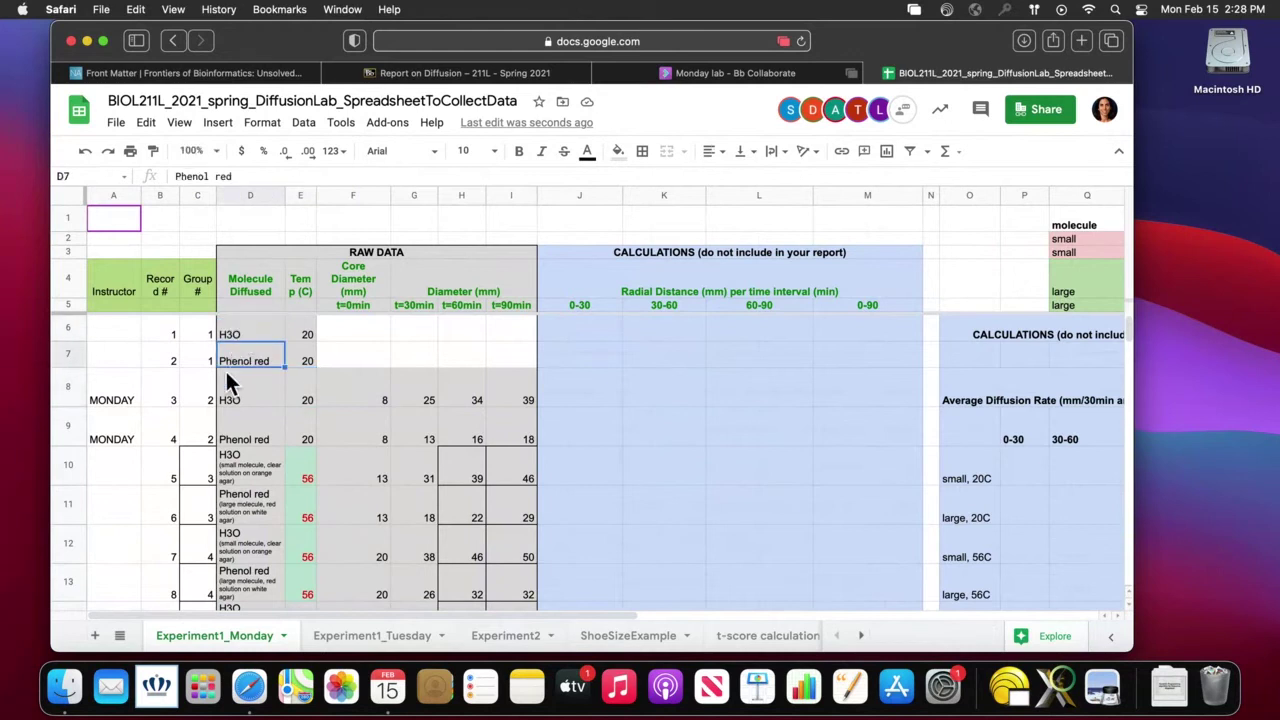
double_click(254, 368)
key(Return)
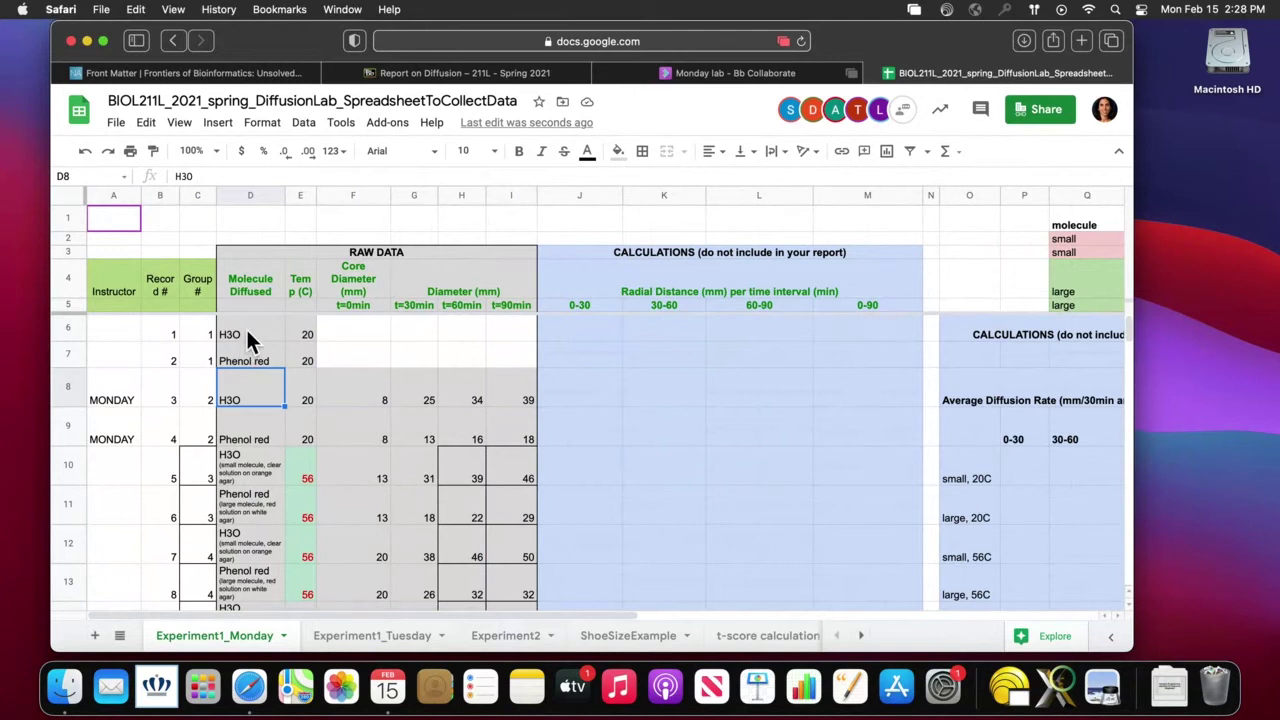
Try to sort only the Molecule Diffused cells D6:D29 from A to Z, without a header row
drag(246, 337, 250, 526)
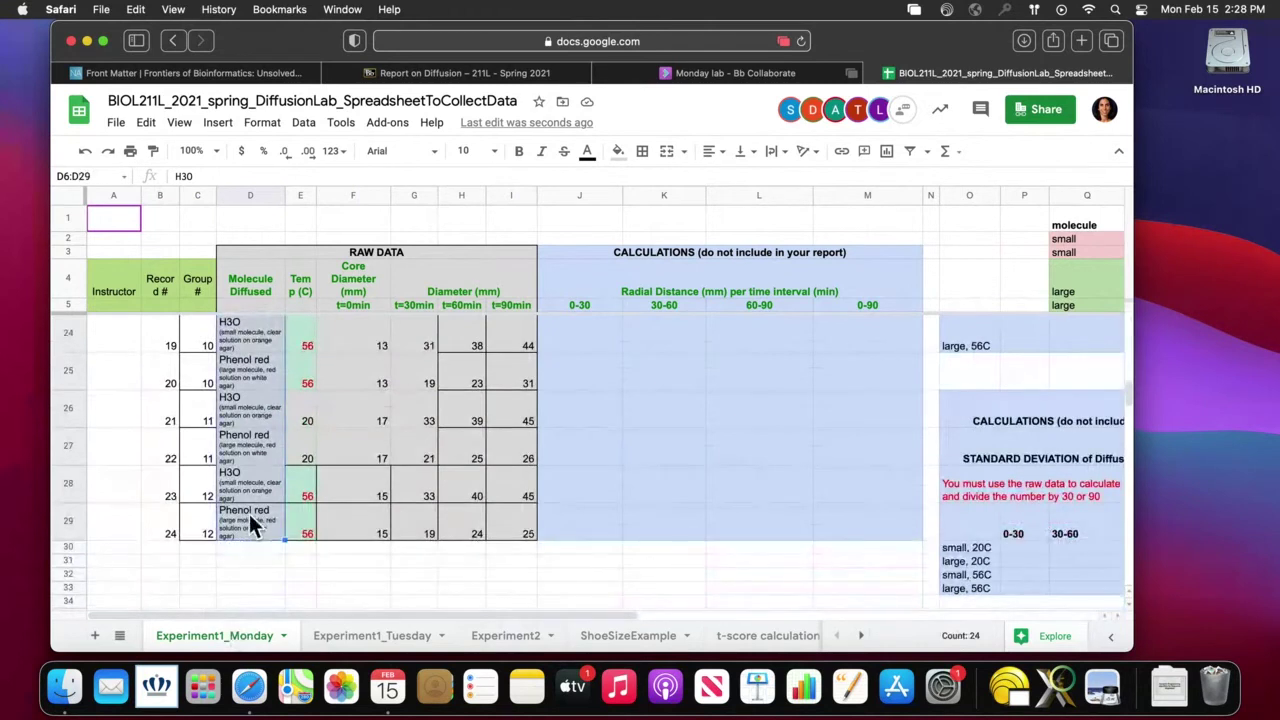
click(306, 130)
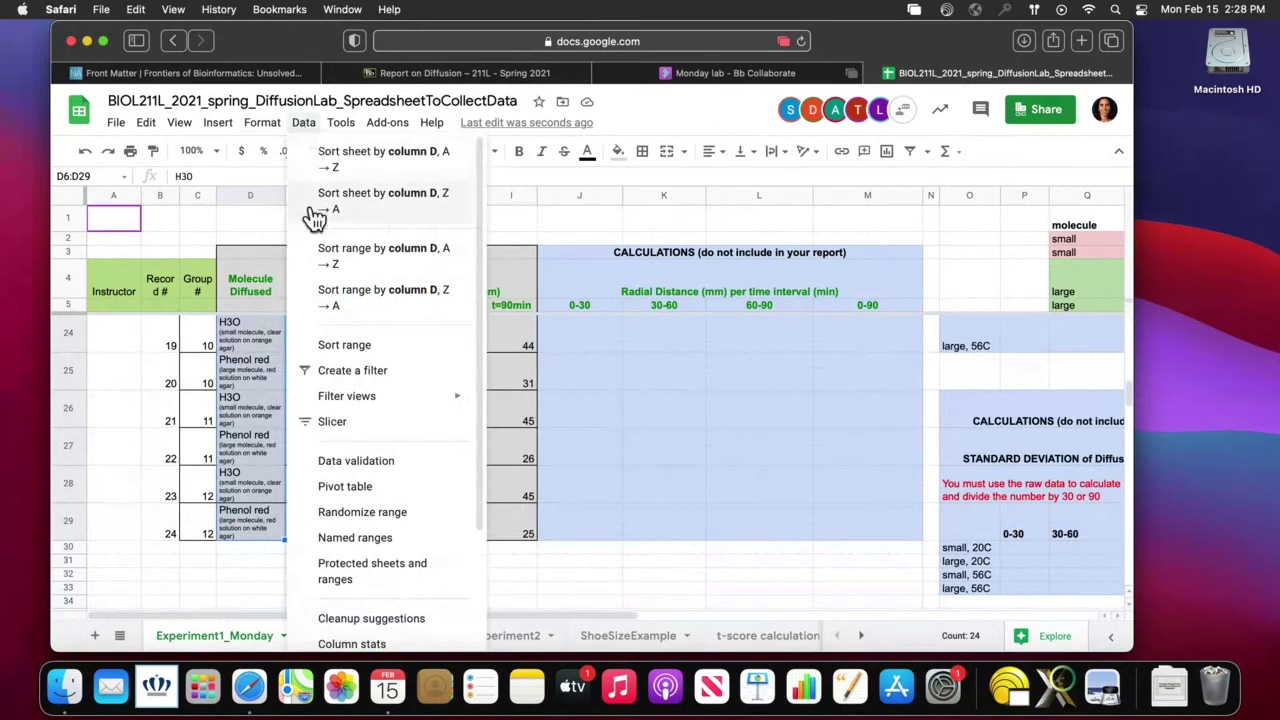
click(350, 346)
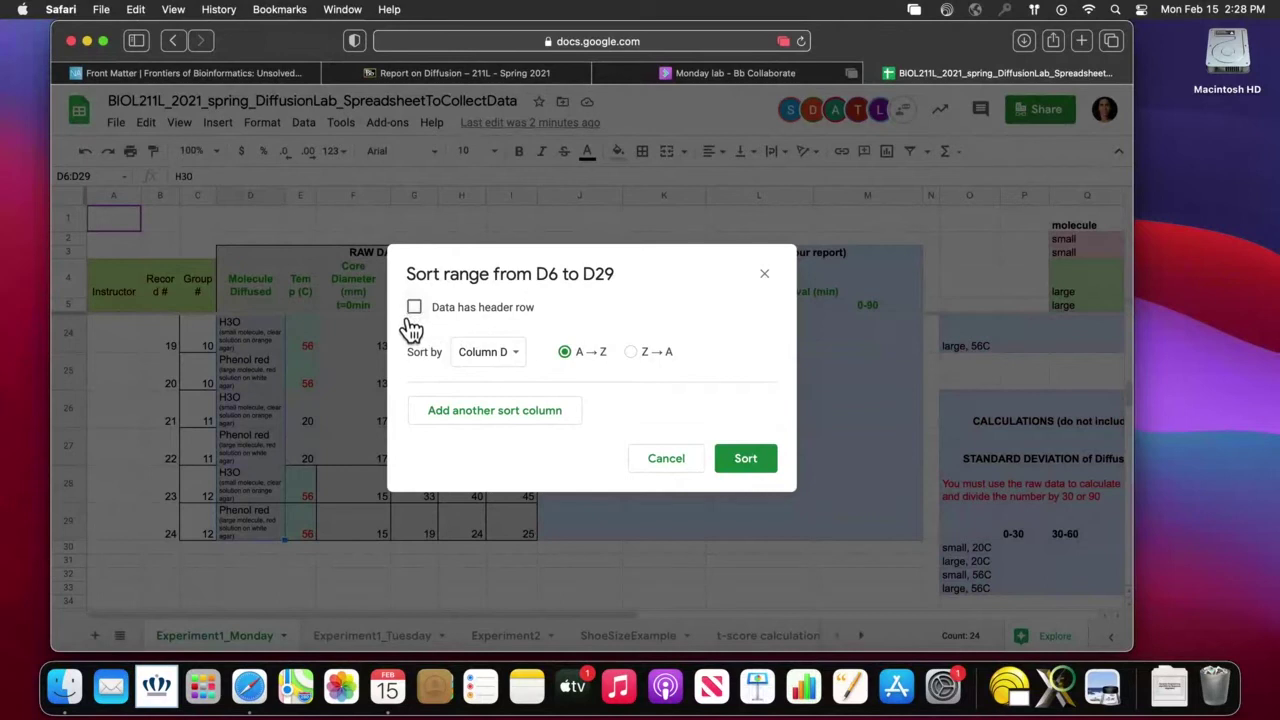
click(757, 466)
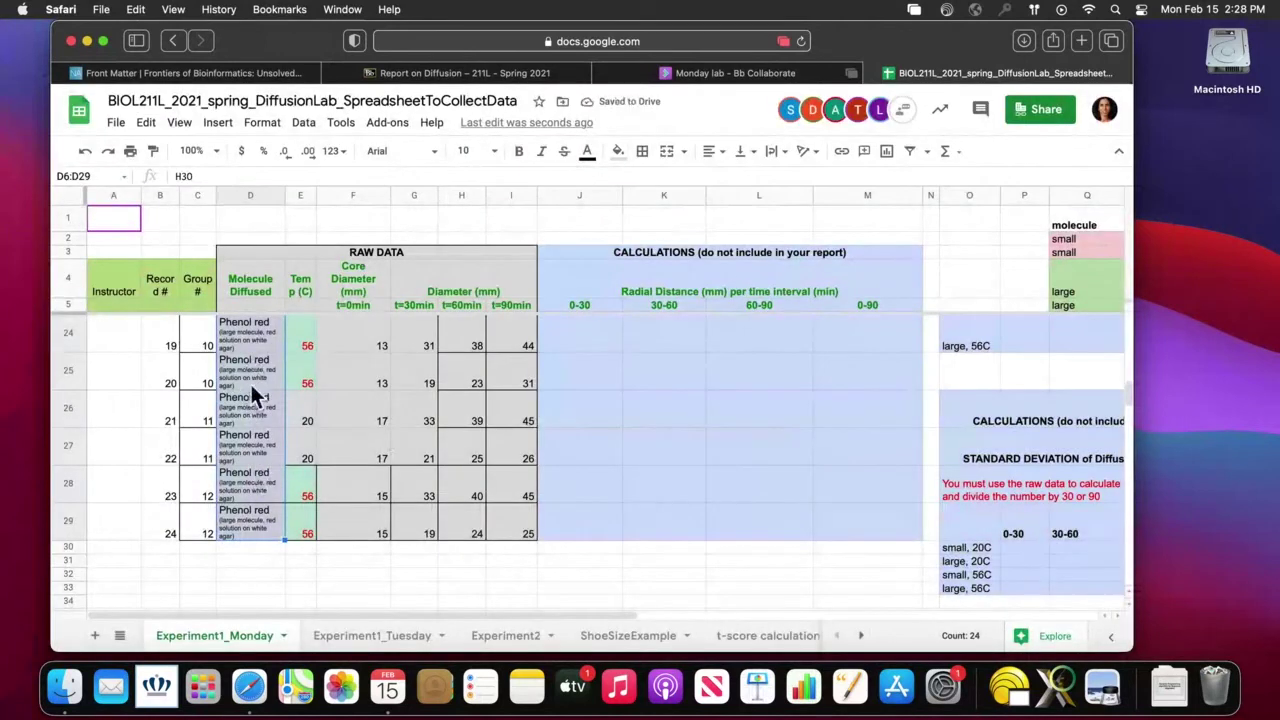
Check the sorted molecule column against the neighbouring data and undo the sort
scroll(252, 476, up, 10)
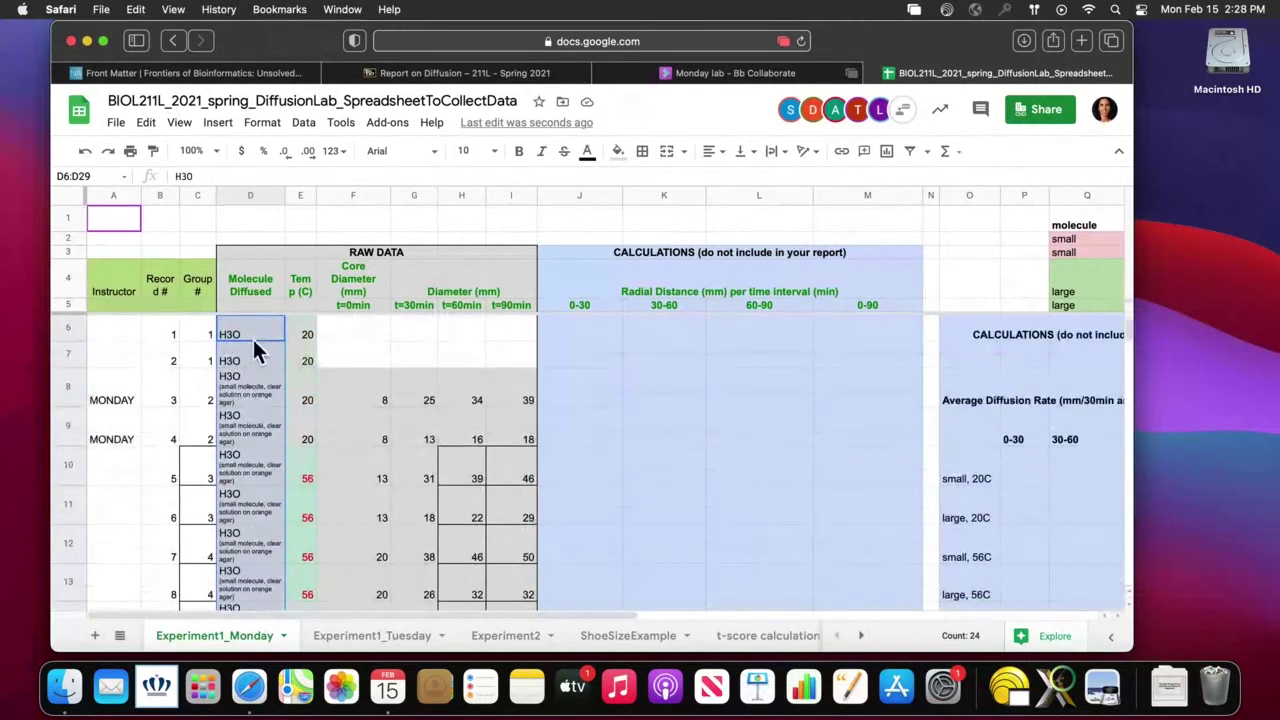
scroll(254, 493, down, 6)
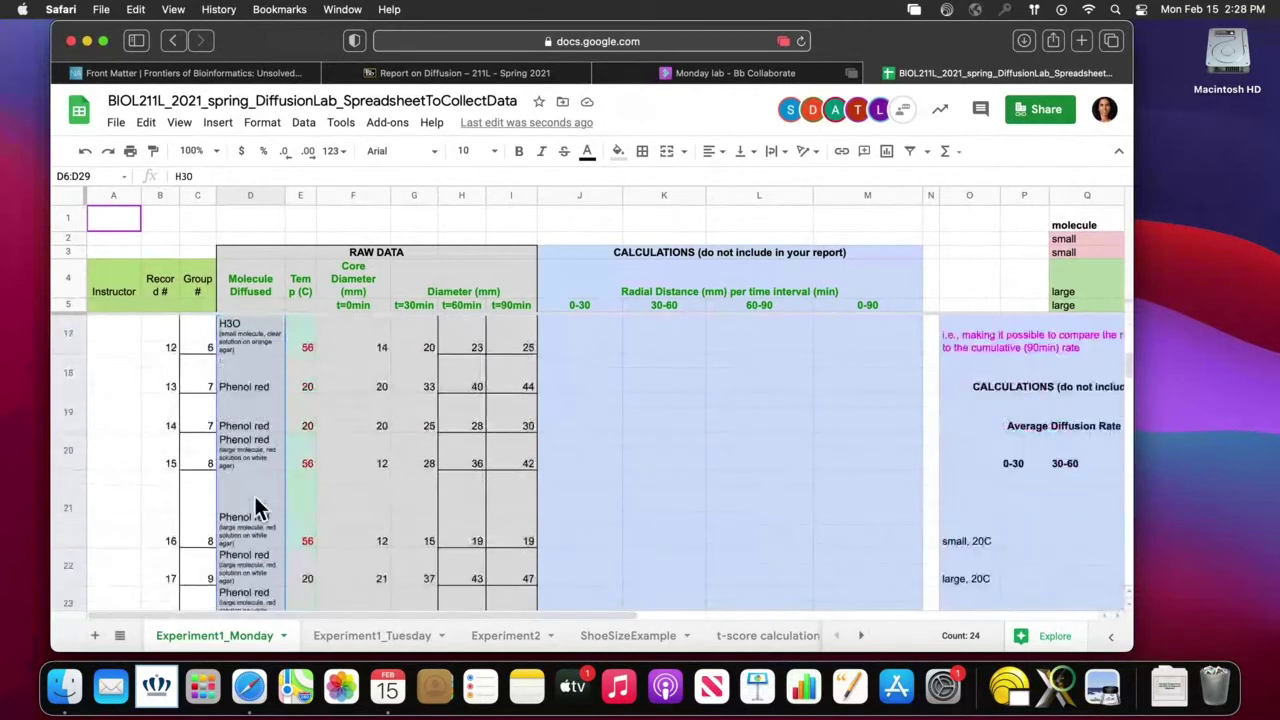
scroll(240, 588, down, 4)
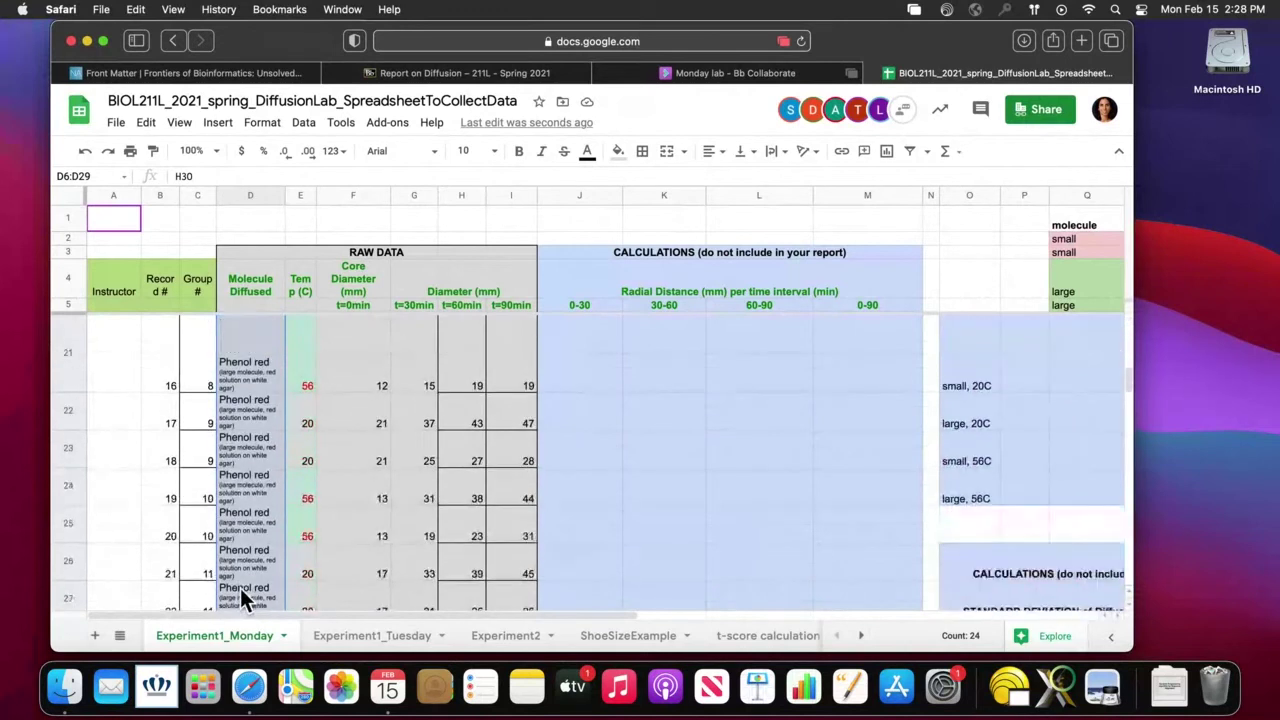
scroll(240, 588, up, 8)
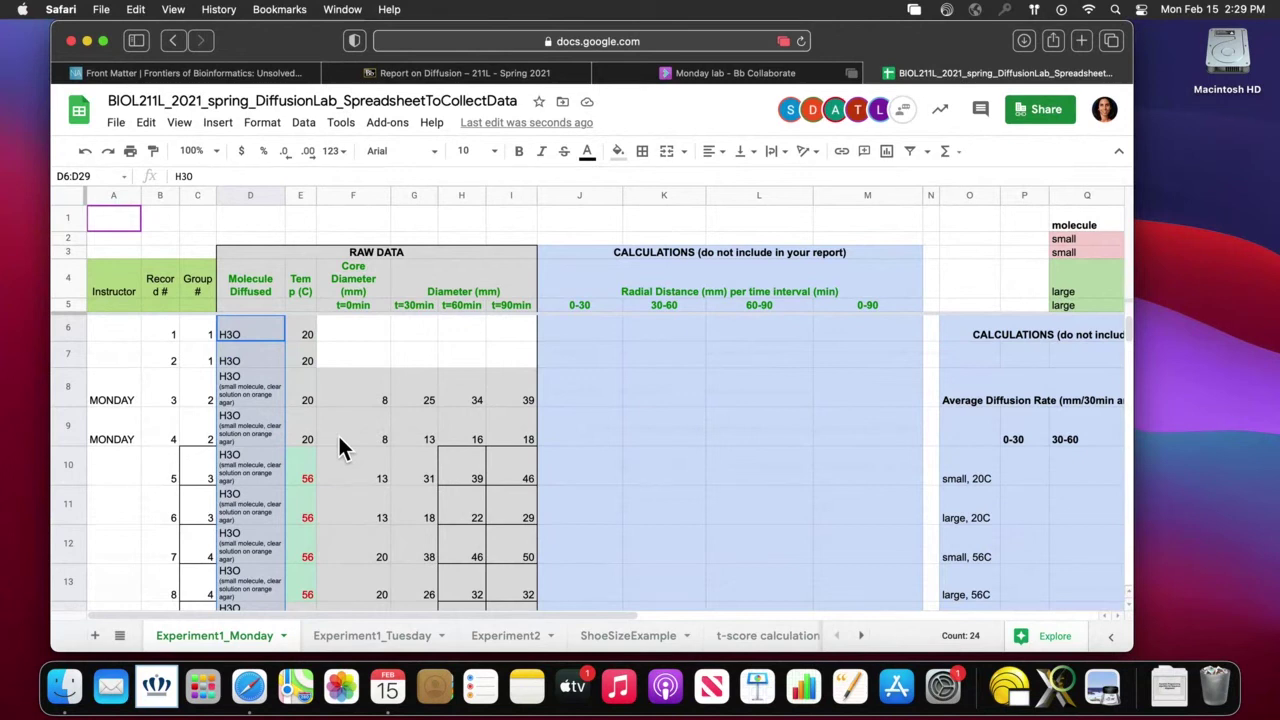
key(super+z)
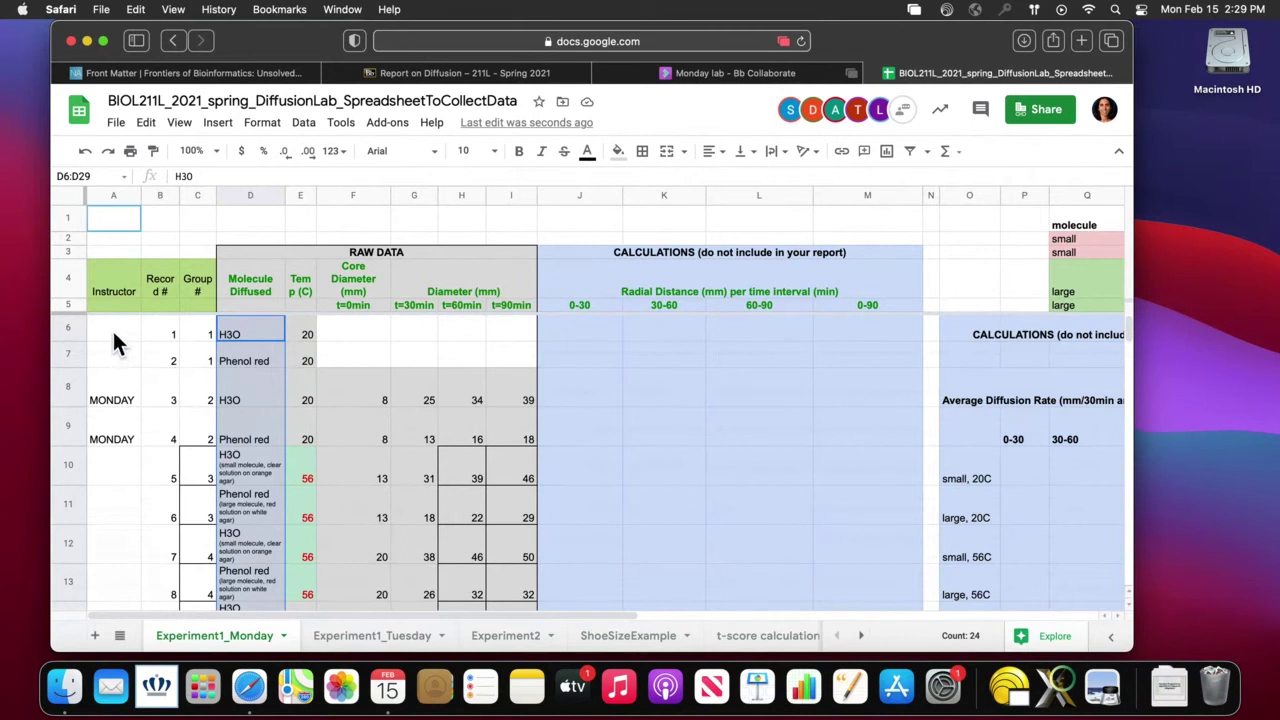
drag(112, 328, 498, 458)
scroll(498, 458, down, 1)
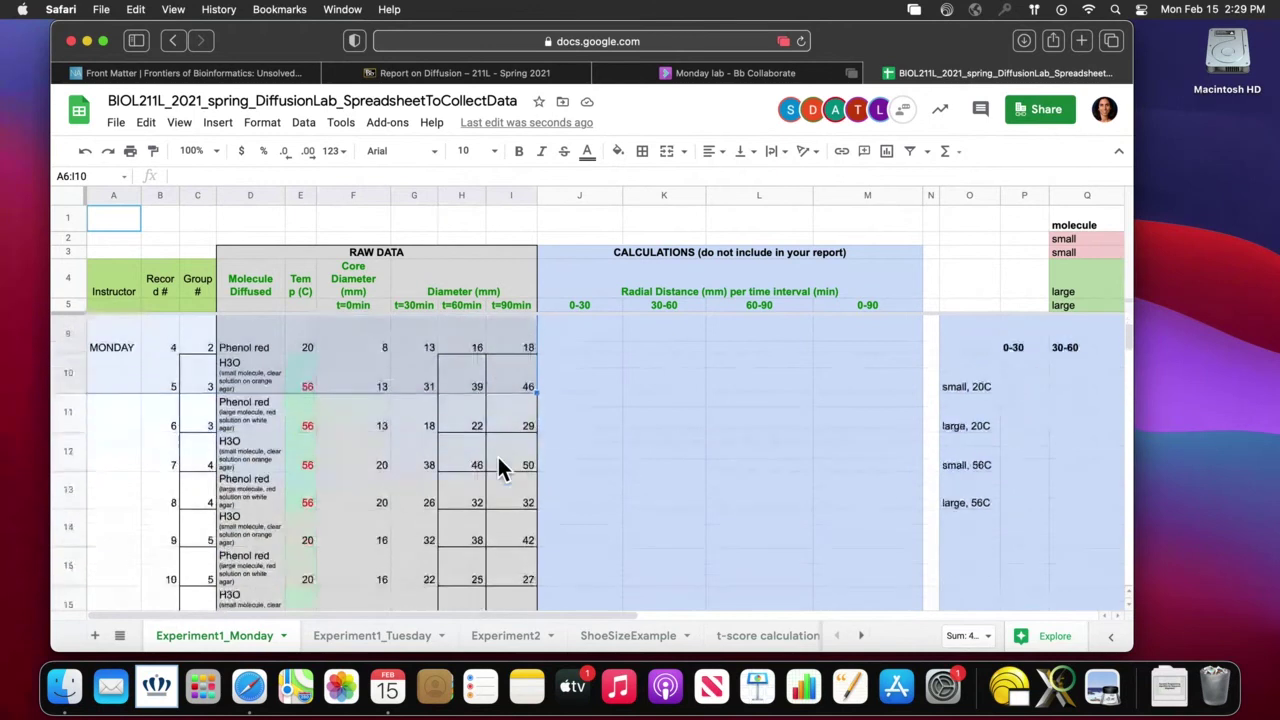
scroll(498, 459, down, 5)
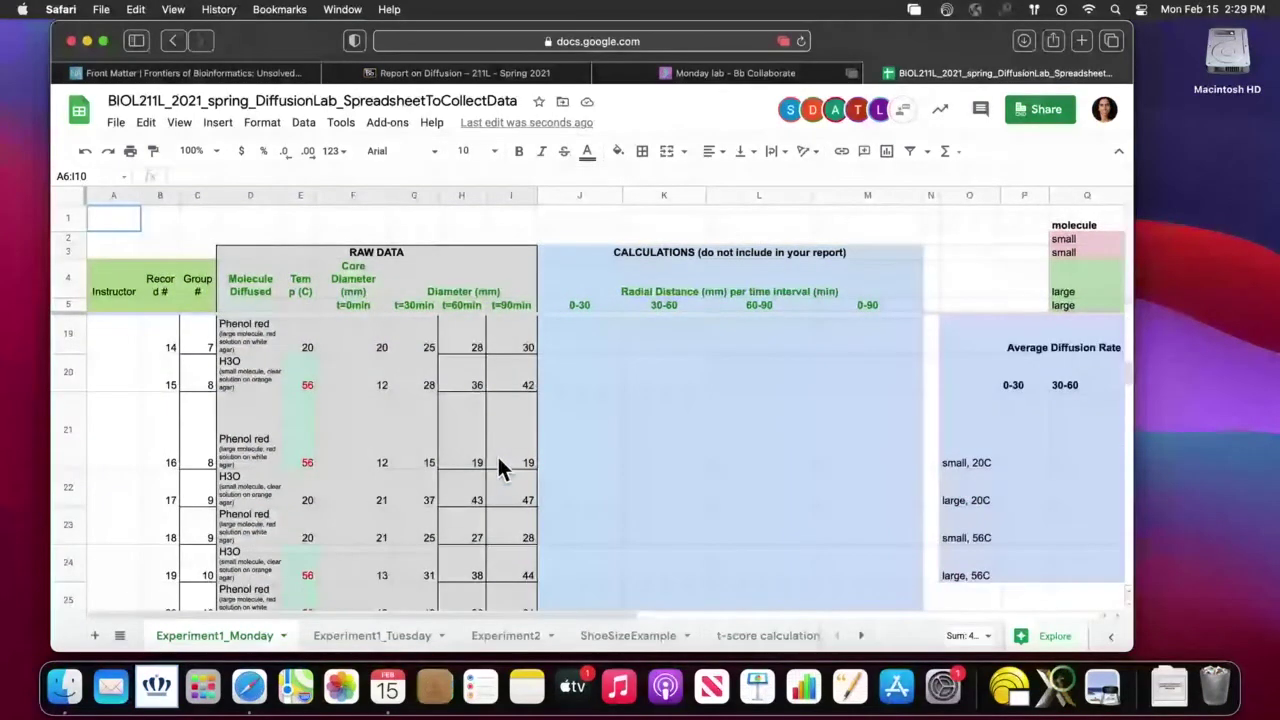
scroll(497, 454, down, 4)
drag(497, 454, 521, 424)
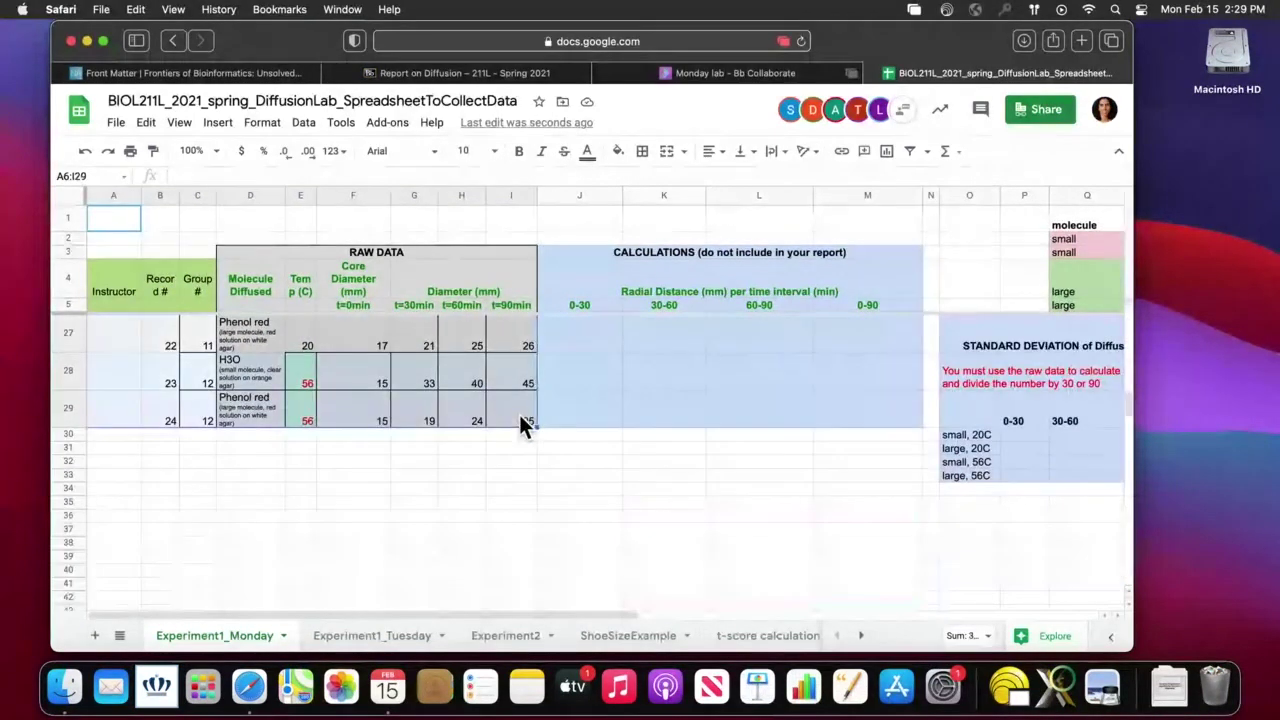
scroll(521, 424, up, 10)
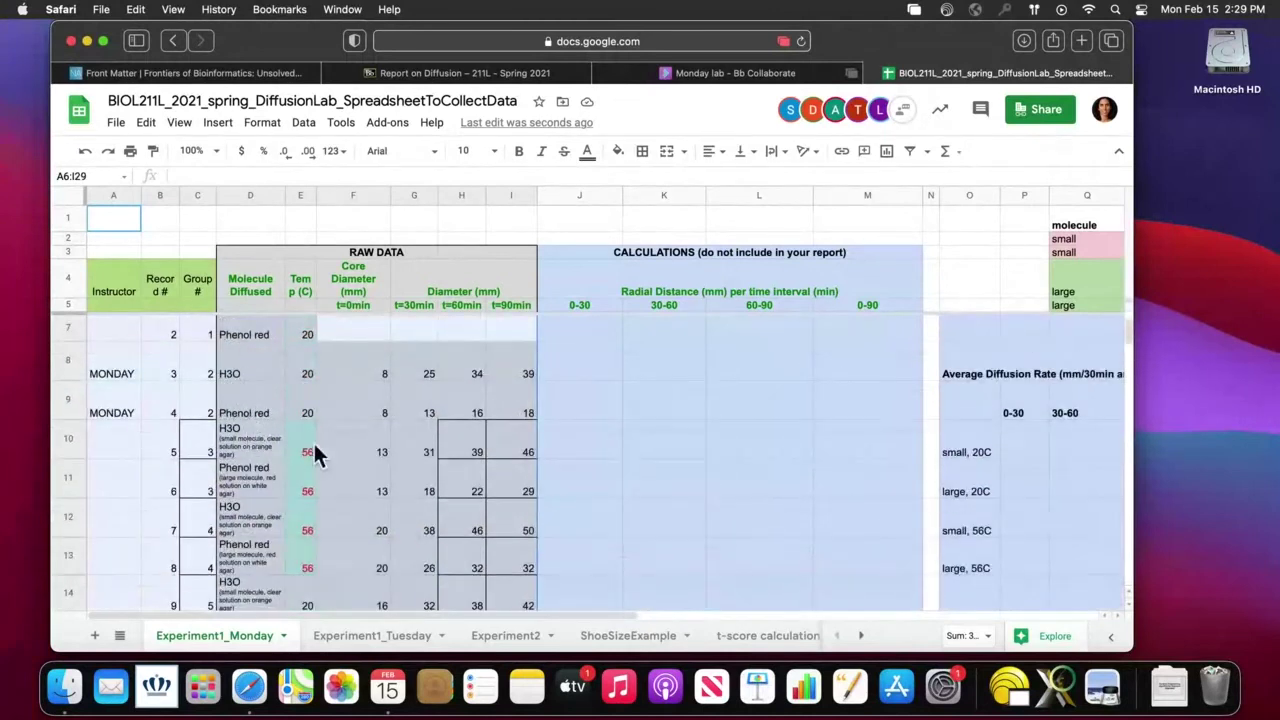
scroll(258, 461, up, 1)
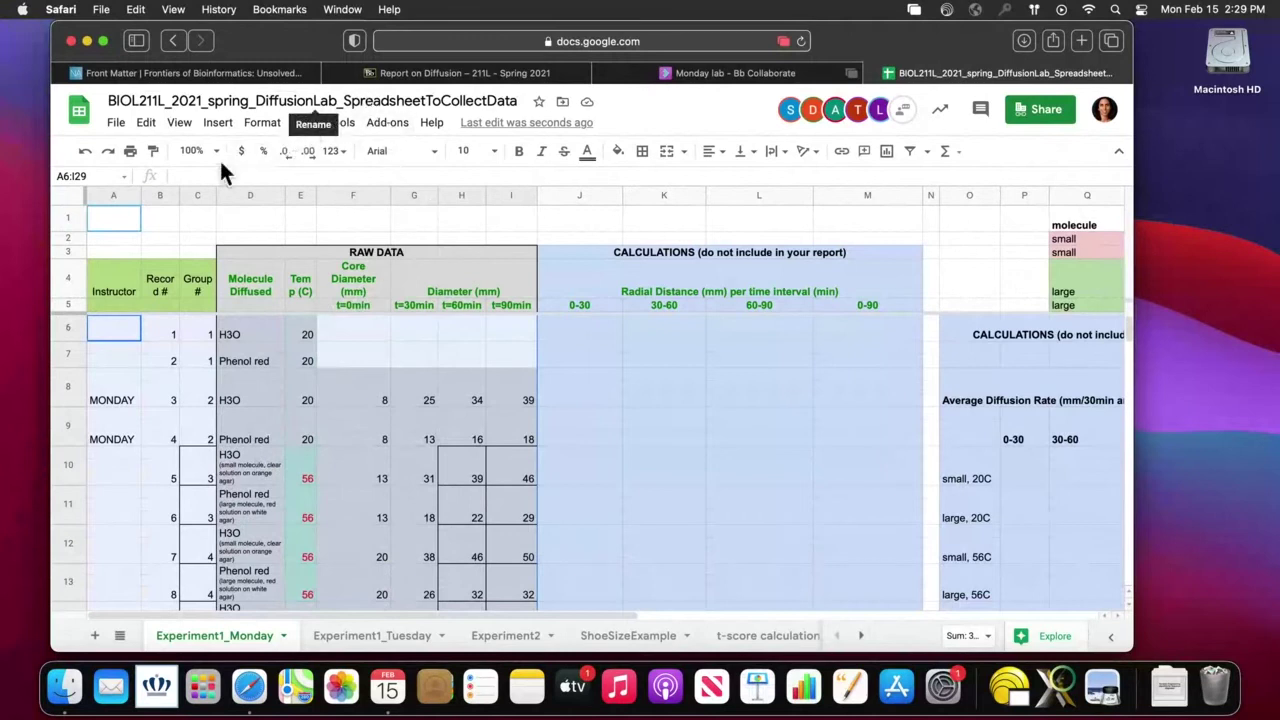
click(304, 124)
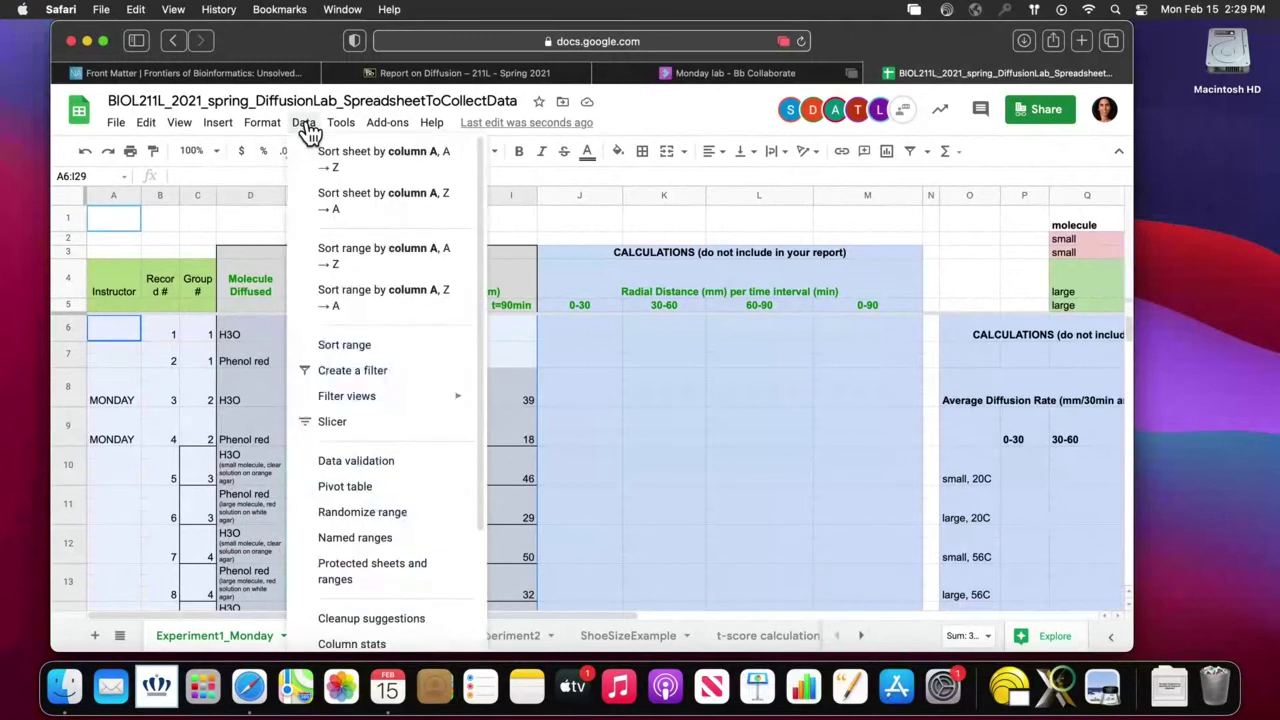
click(345, 348)
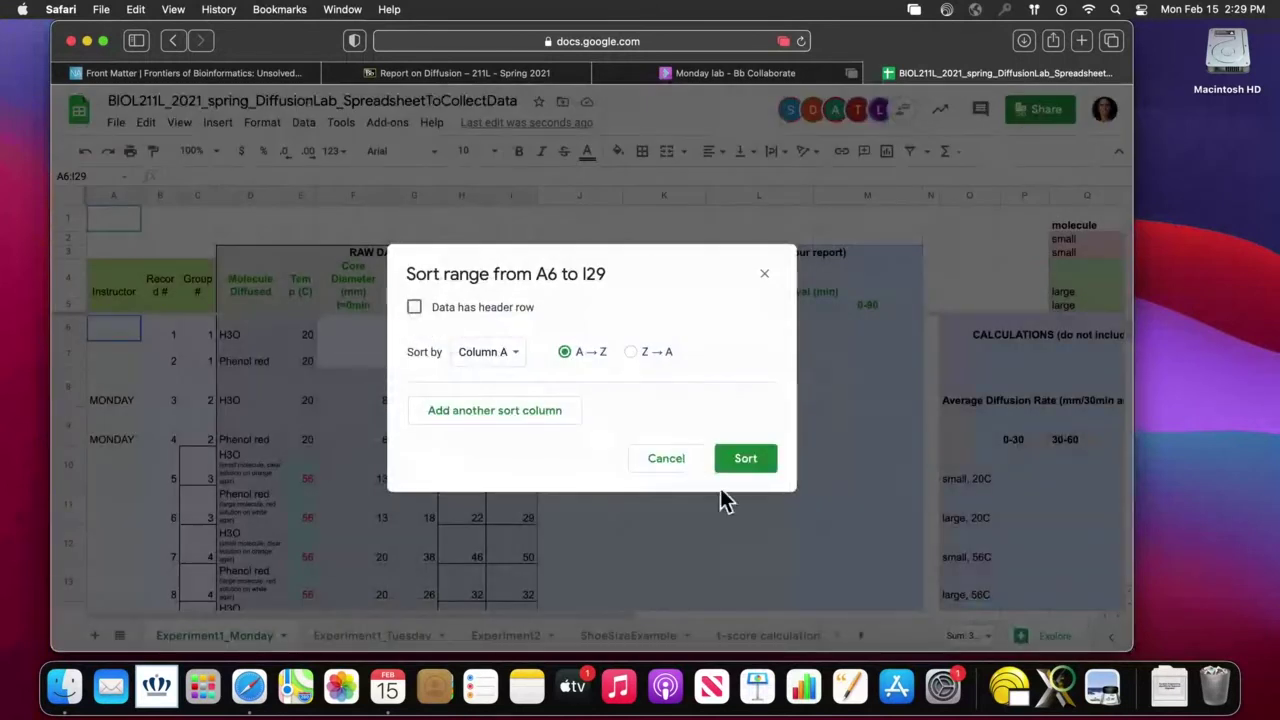
click(672, 462)
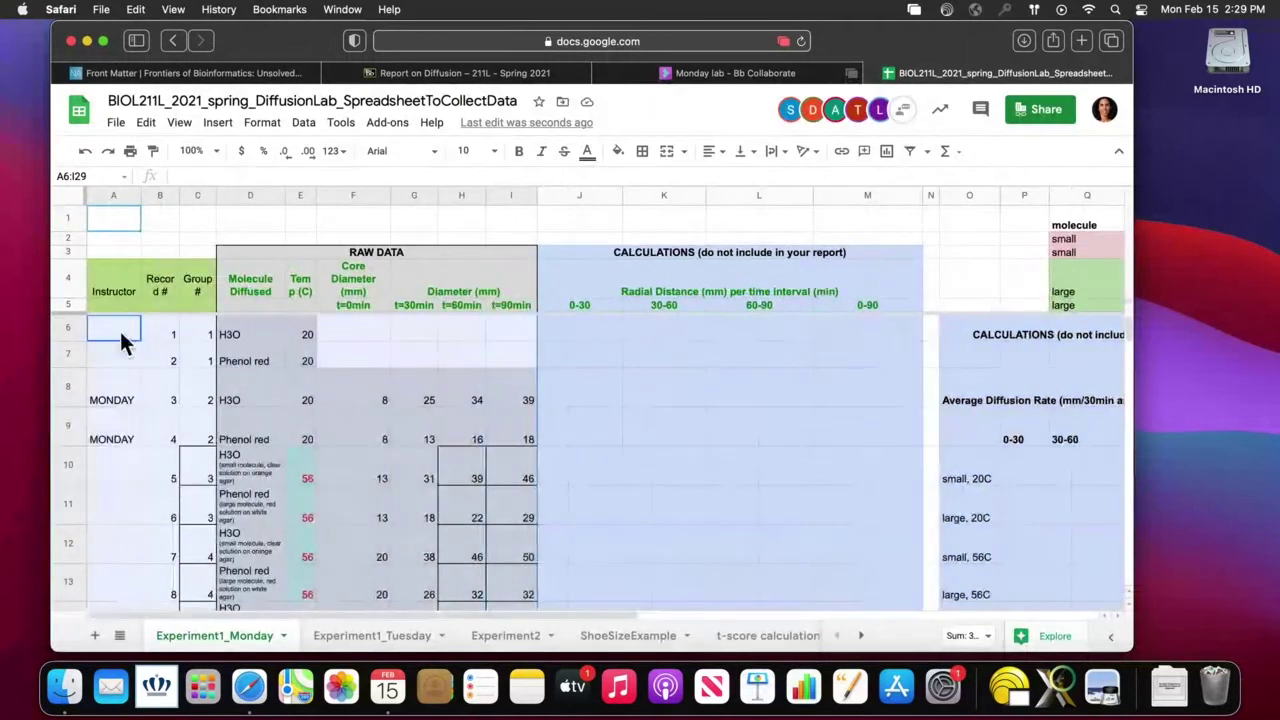
Sort the full records A5:I29, with a header row, by Column D A → Z and then by Column E A → Z
drag(114, 326, 490, 418)
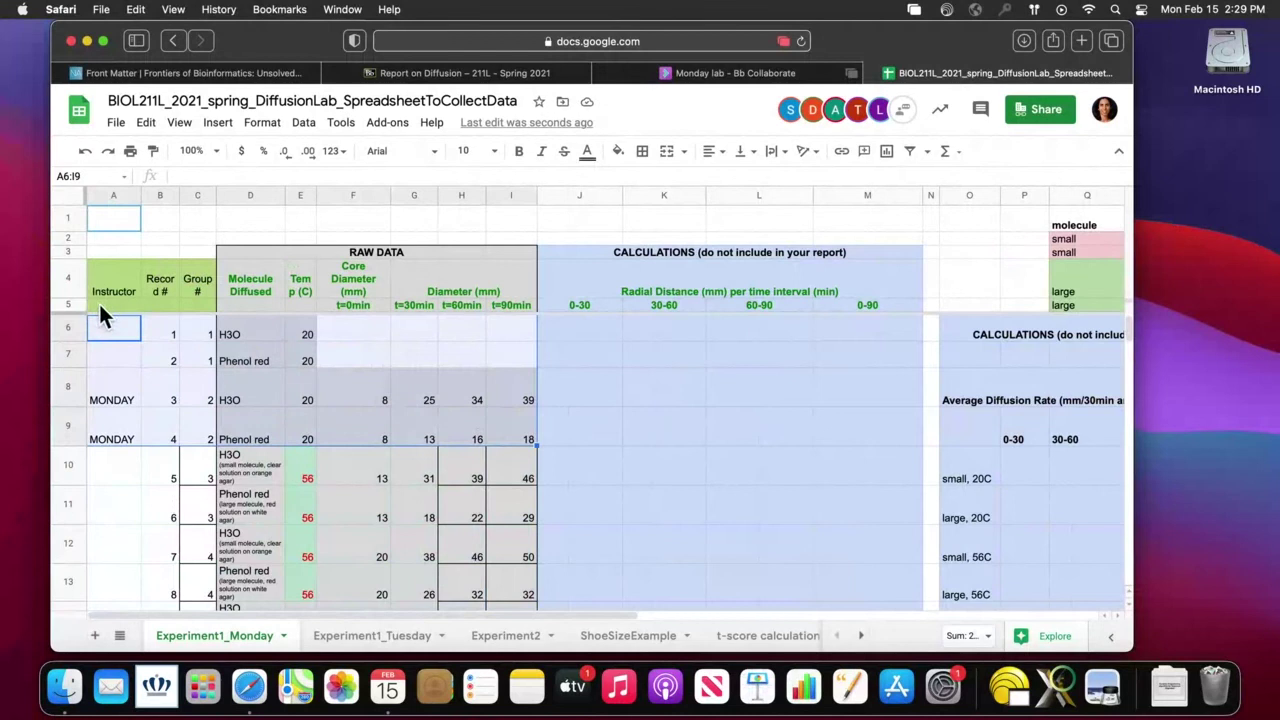
drag(98, 301, 505, 490)
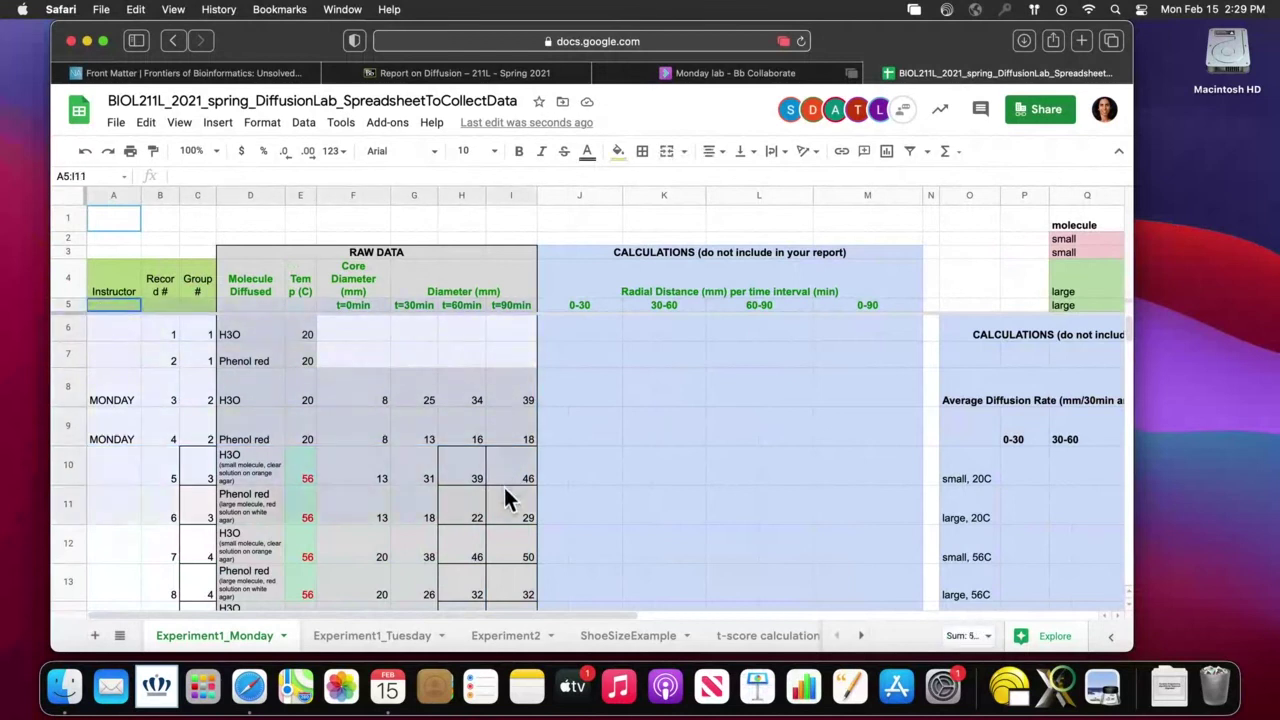
shift+click(503, 586)
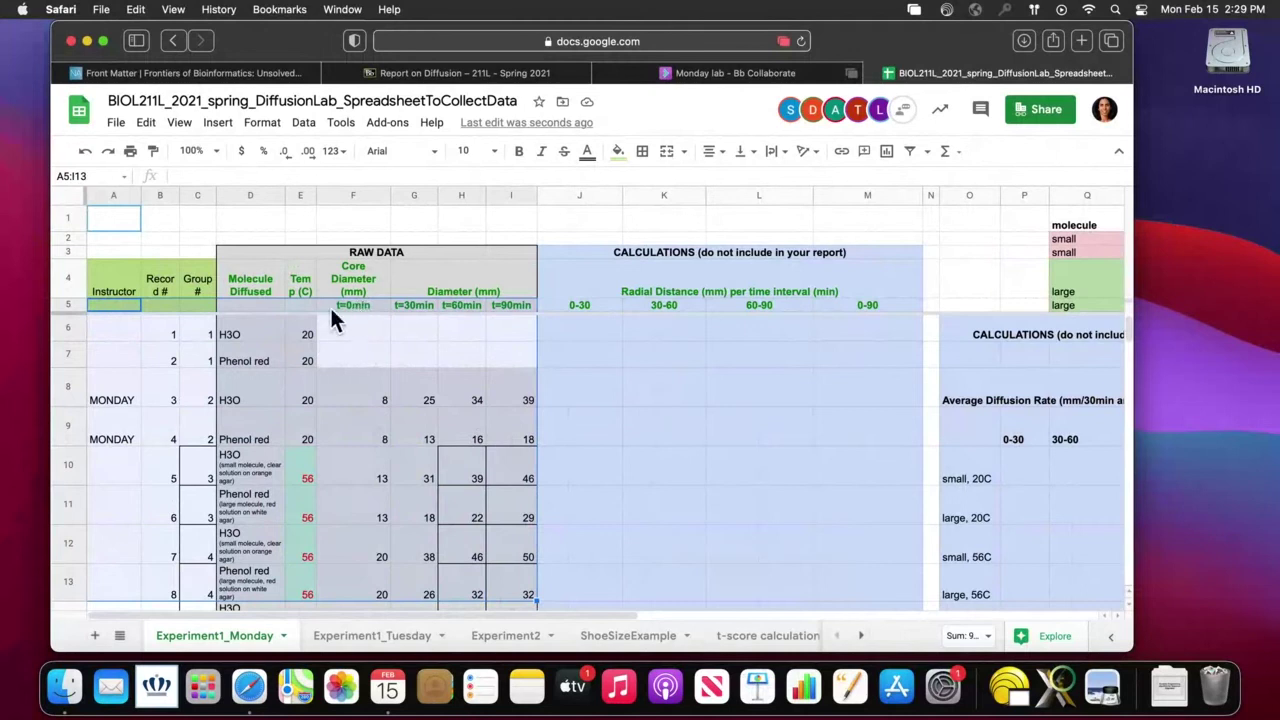
drag(105, 307, 511, 455)
scroll(511, 455, up, 10)
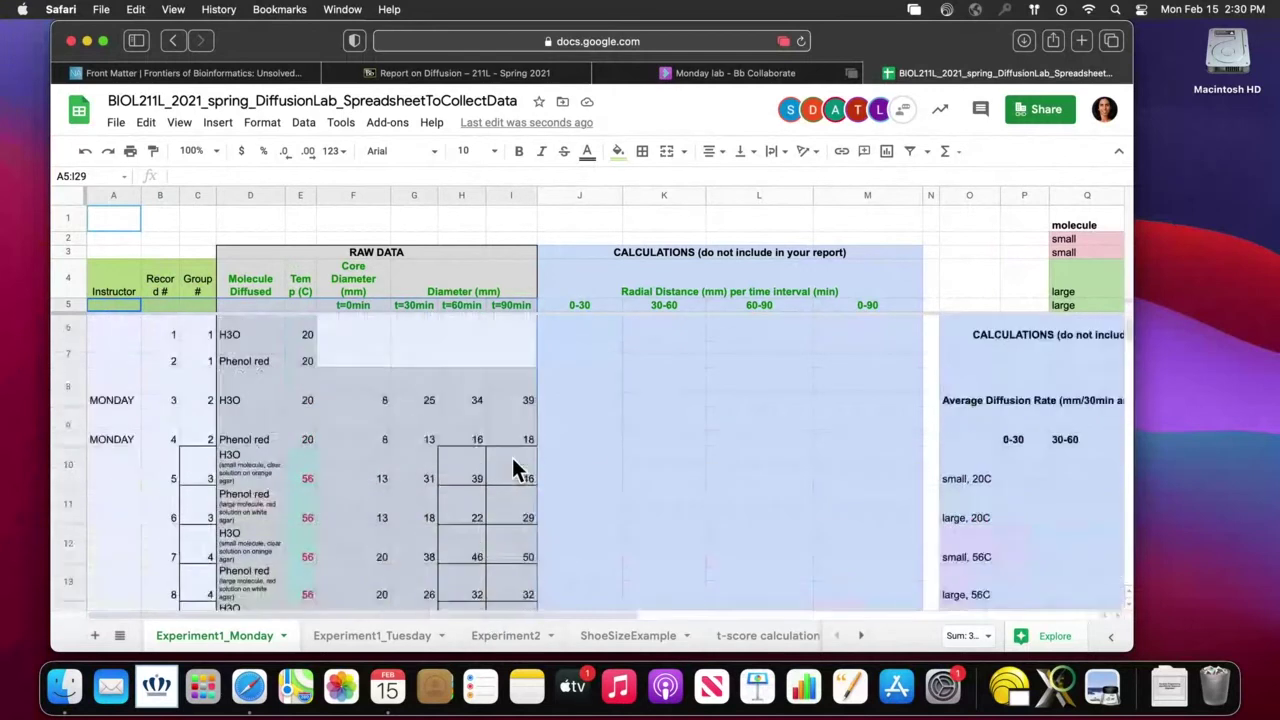
click(303, 125)
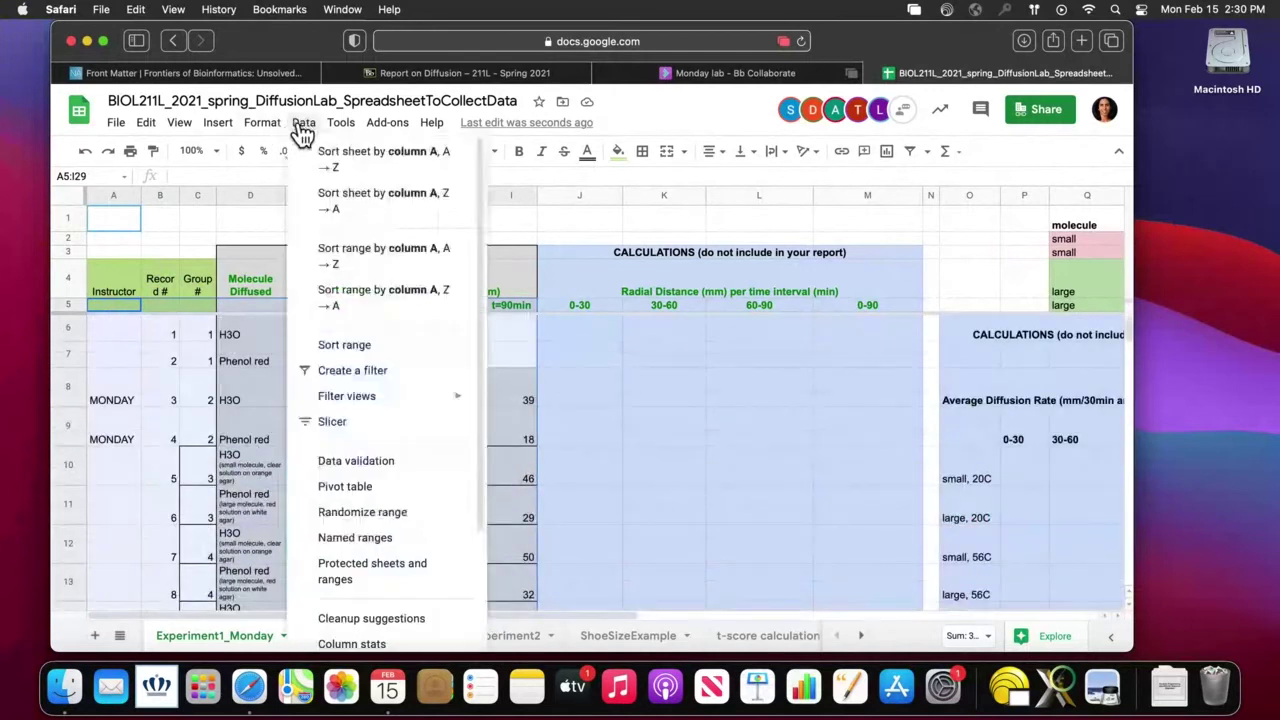
click(333, 347)
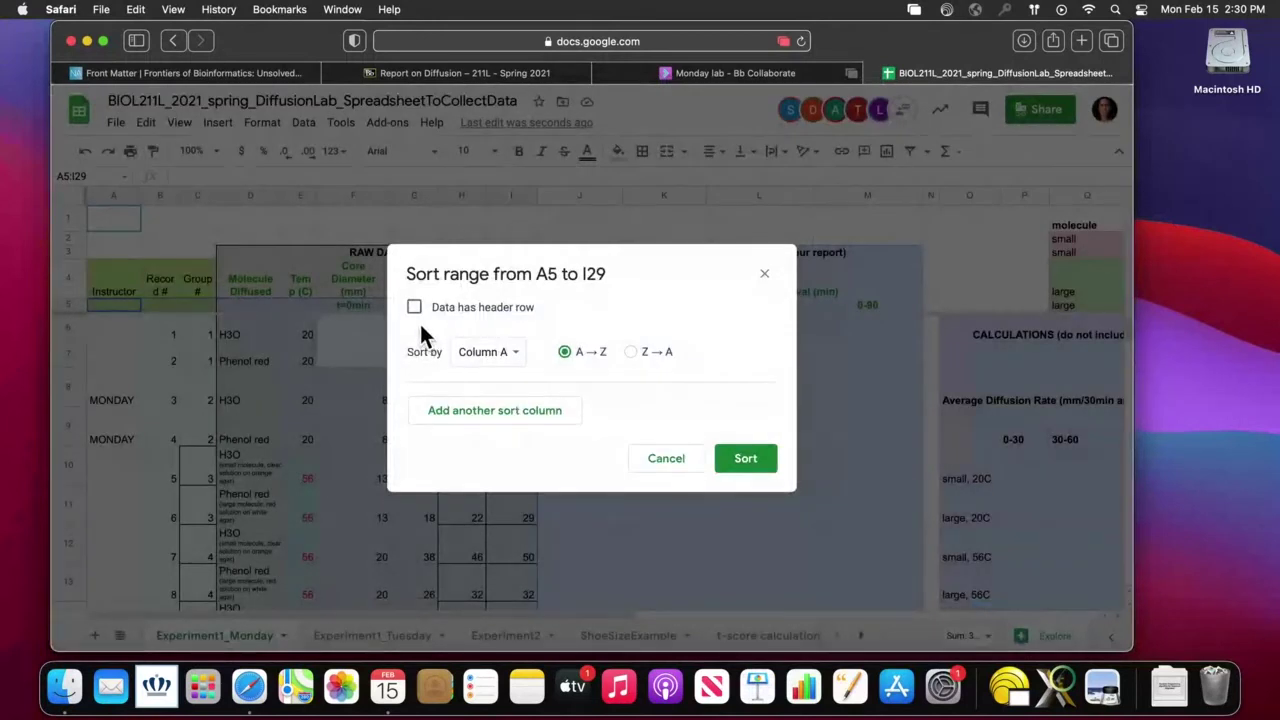
click(414, 310)
click(512, 355)
click(506, 431)
click(468, 421)
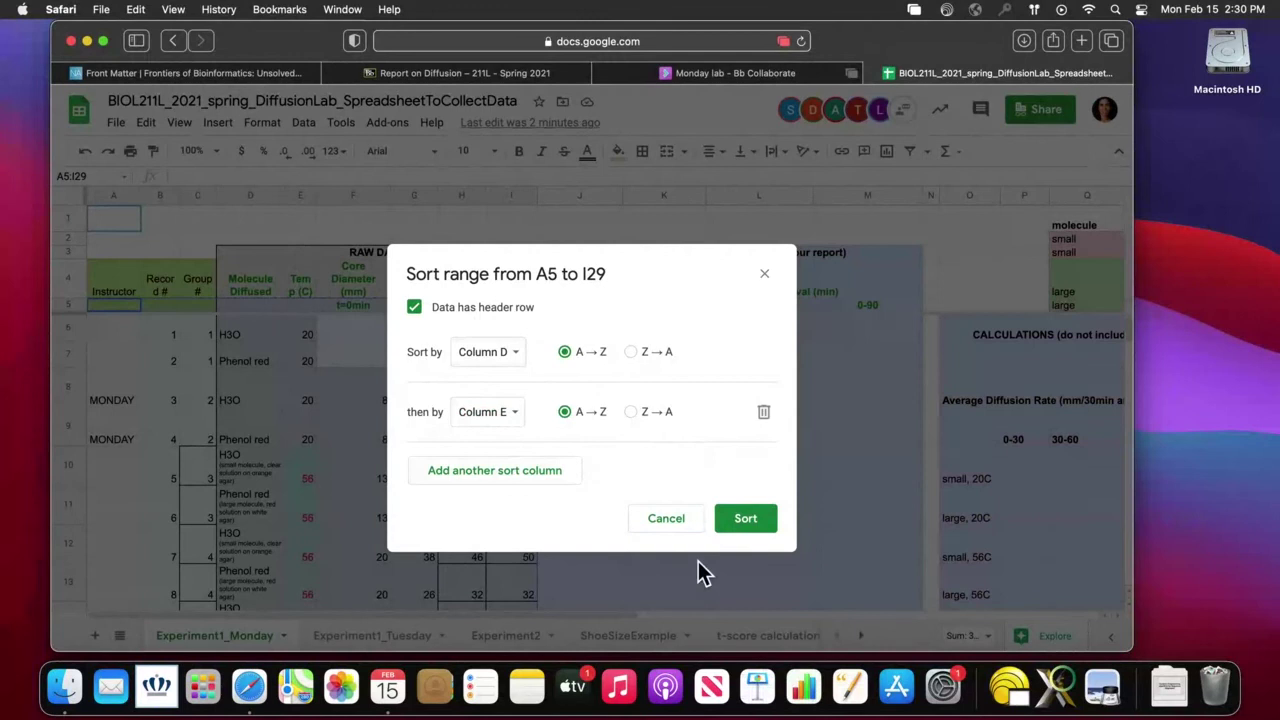
click(751, 521)
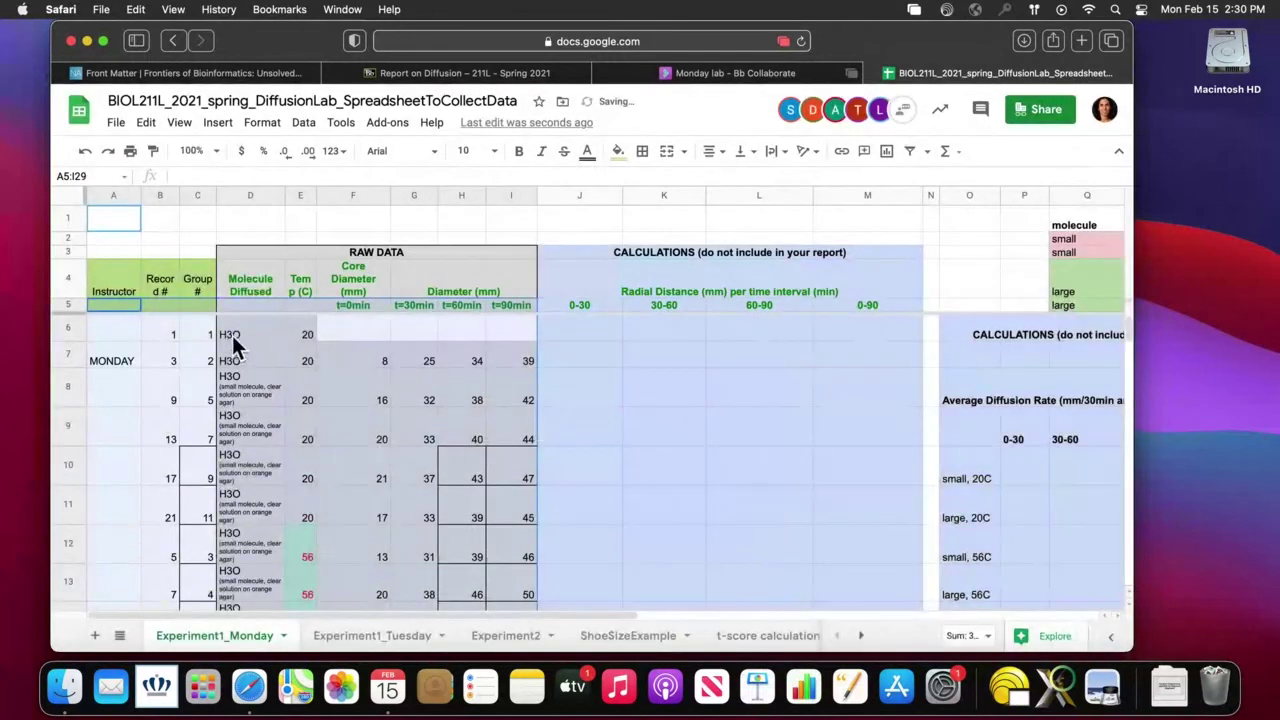
Examine the sorted H3O records, checking the 20 °C group in D6:I11 and the 56 °C group in D12:E17
click(248, 334)
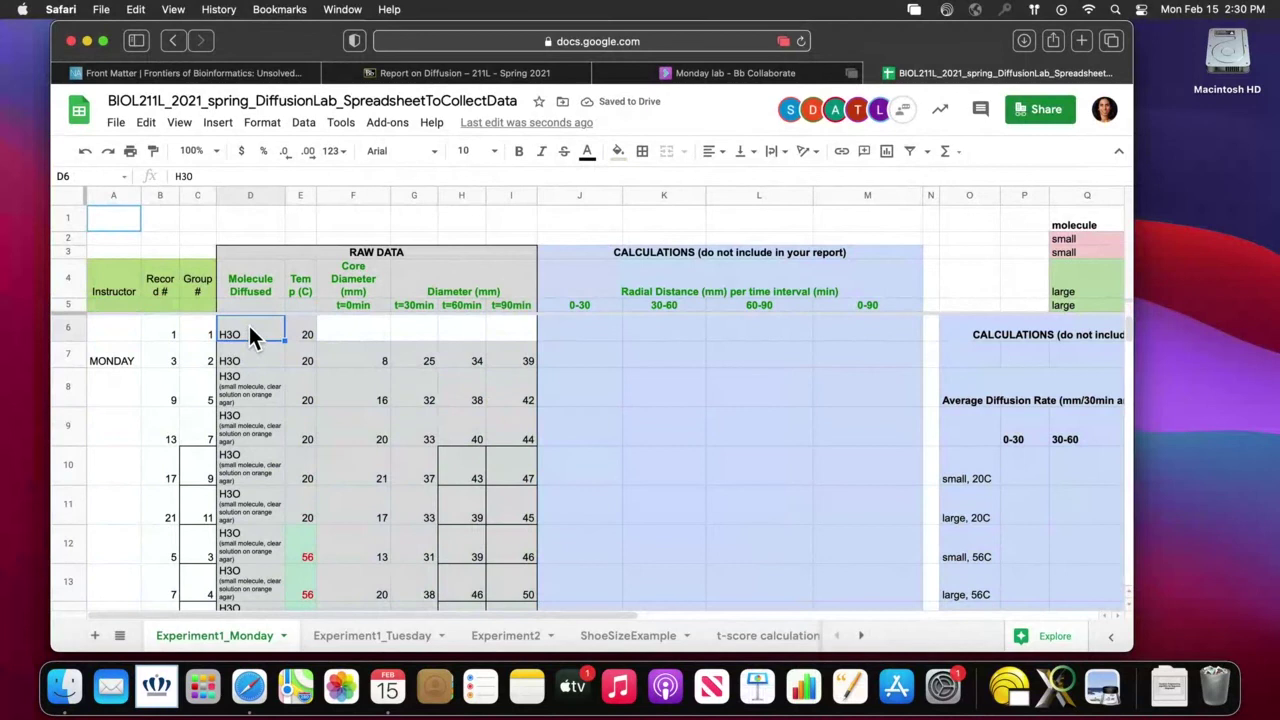
drag(247, 337, 530, 520)
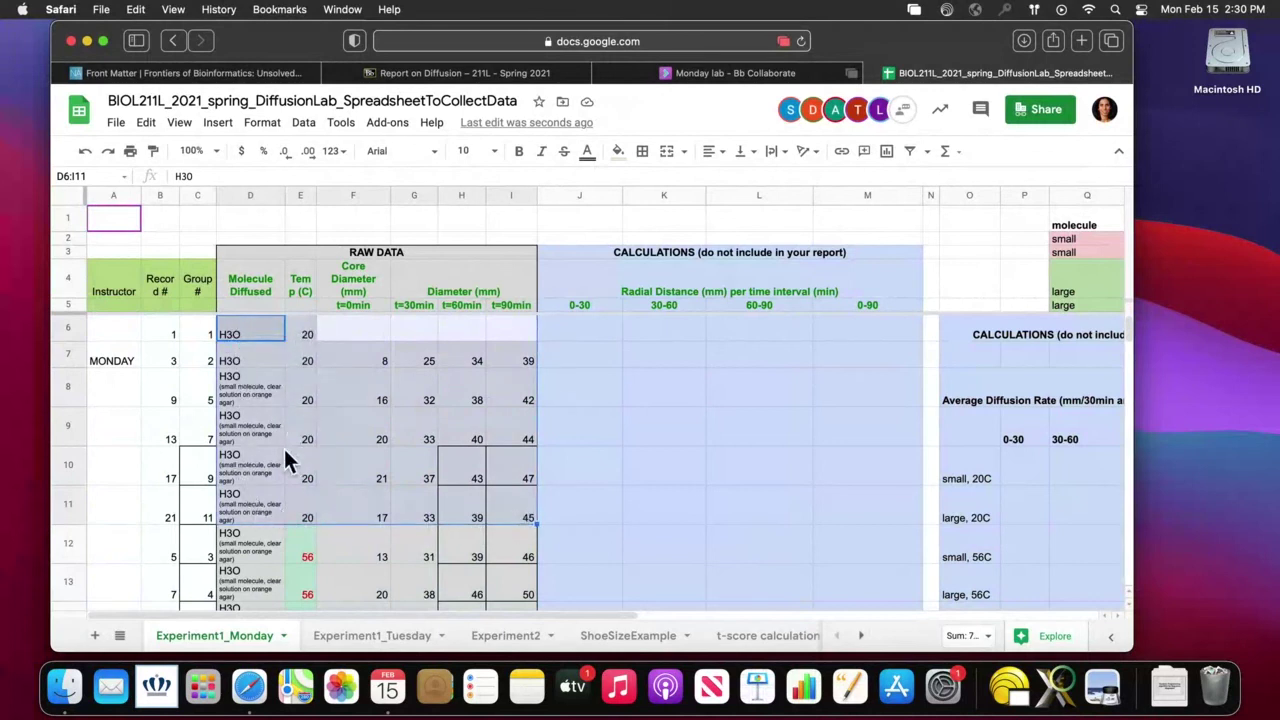
scroll(283, 446, down, 5)
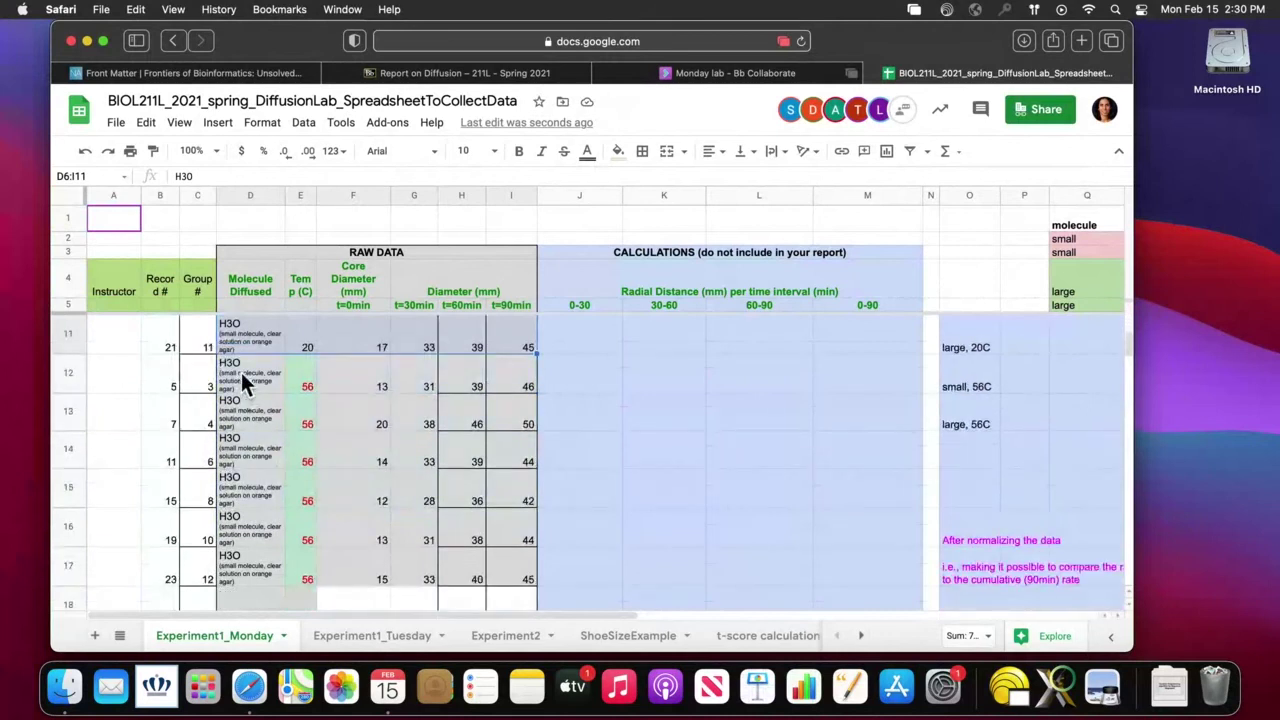
drag(241, 372, 298, 573)
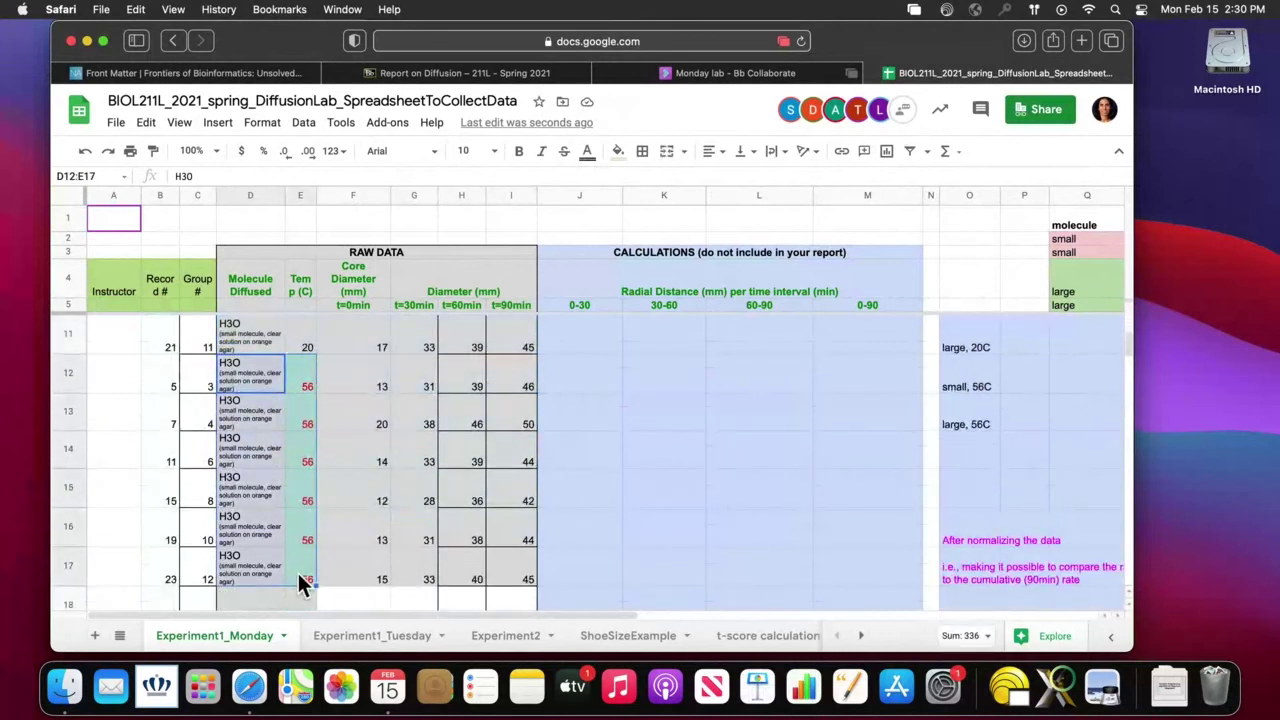
scroll(298, 573, down, 5)
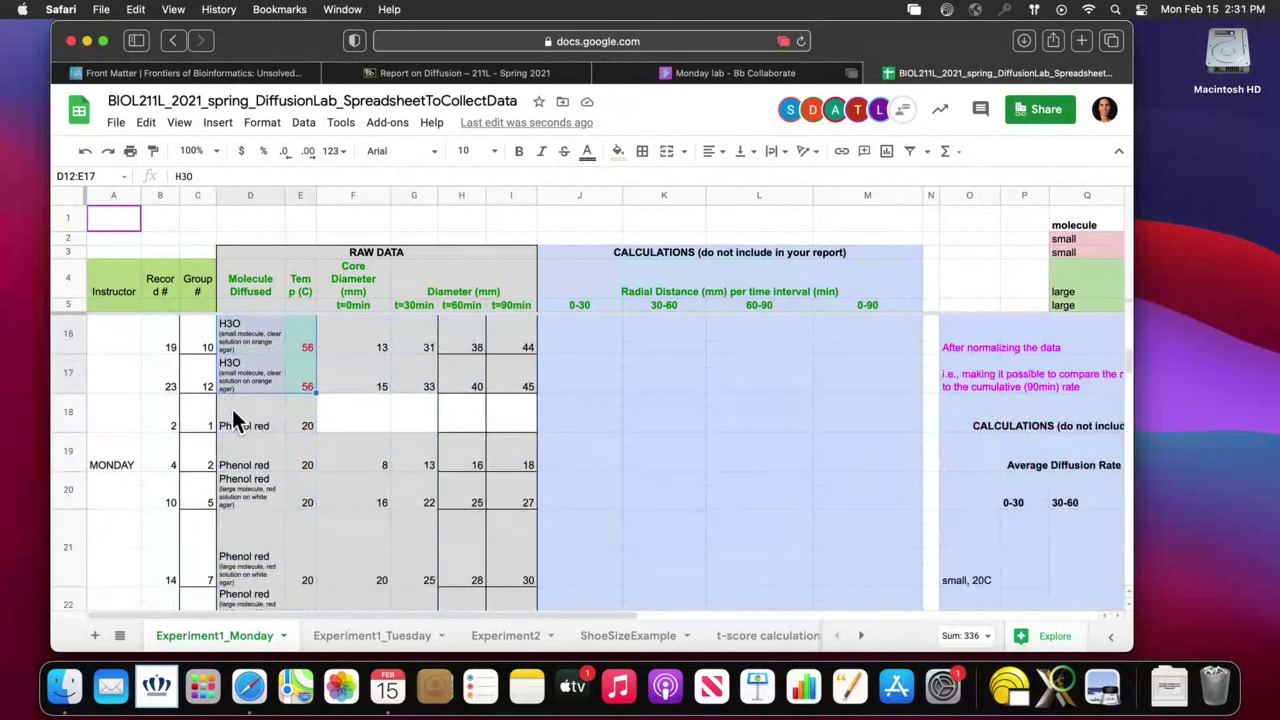
Examine the sorted Phenol red records, checking the 20 °C rows 18 to 23 and the 56 °C rows 24 to 29
drag(232, 409, 303, 527)
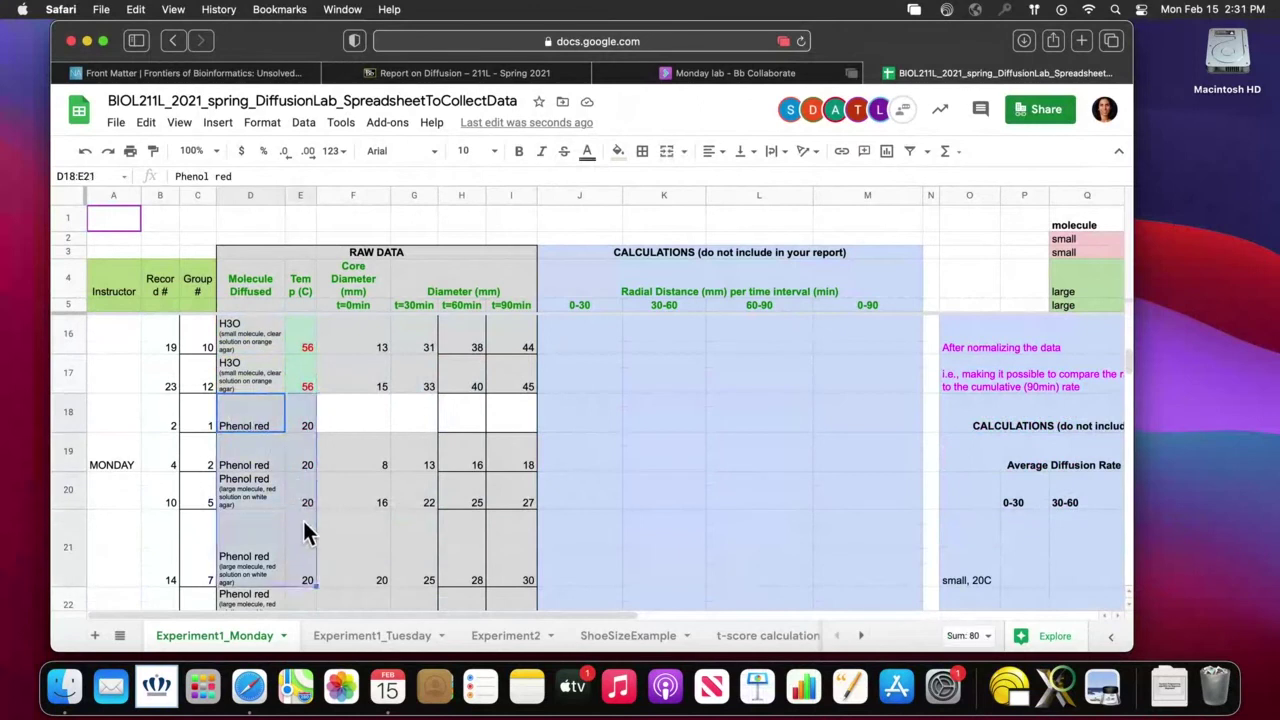
click(360, 414)
drag(254, 414, 505, 418)
click(247, 445)
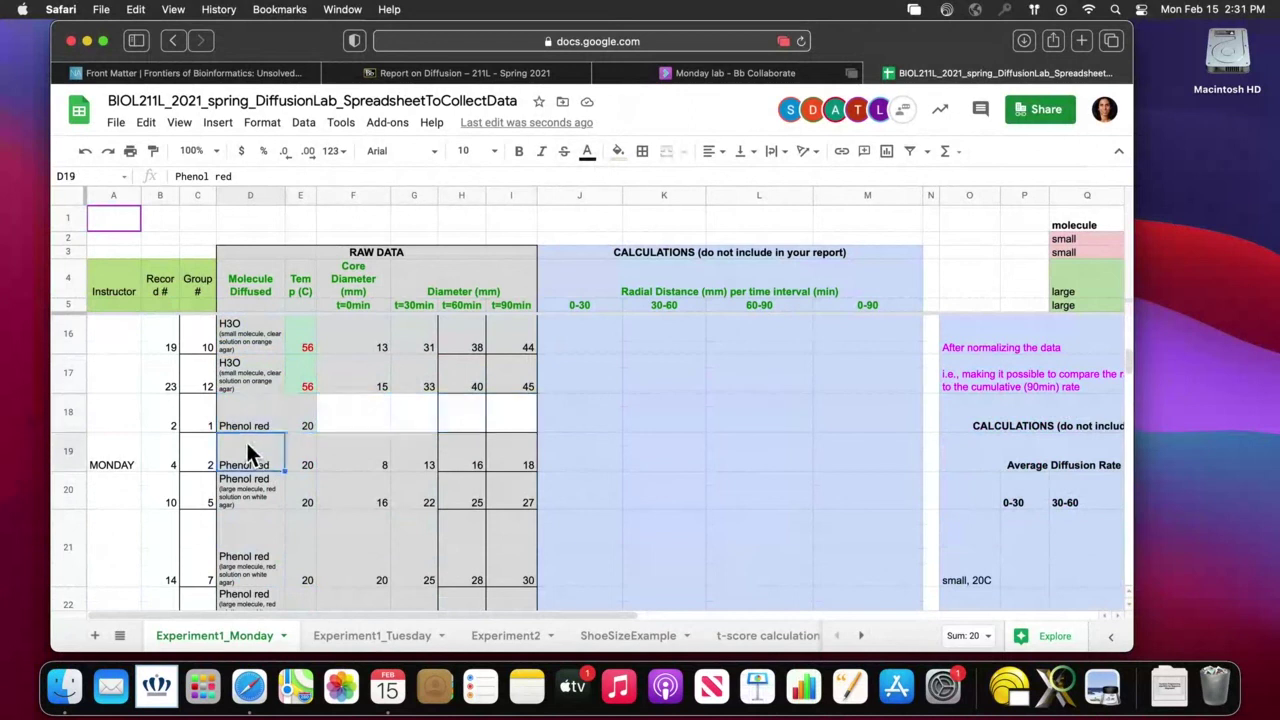
scroll(247, 445, down, 1)
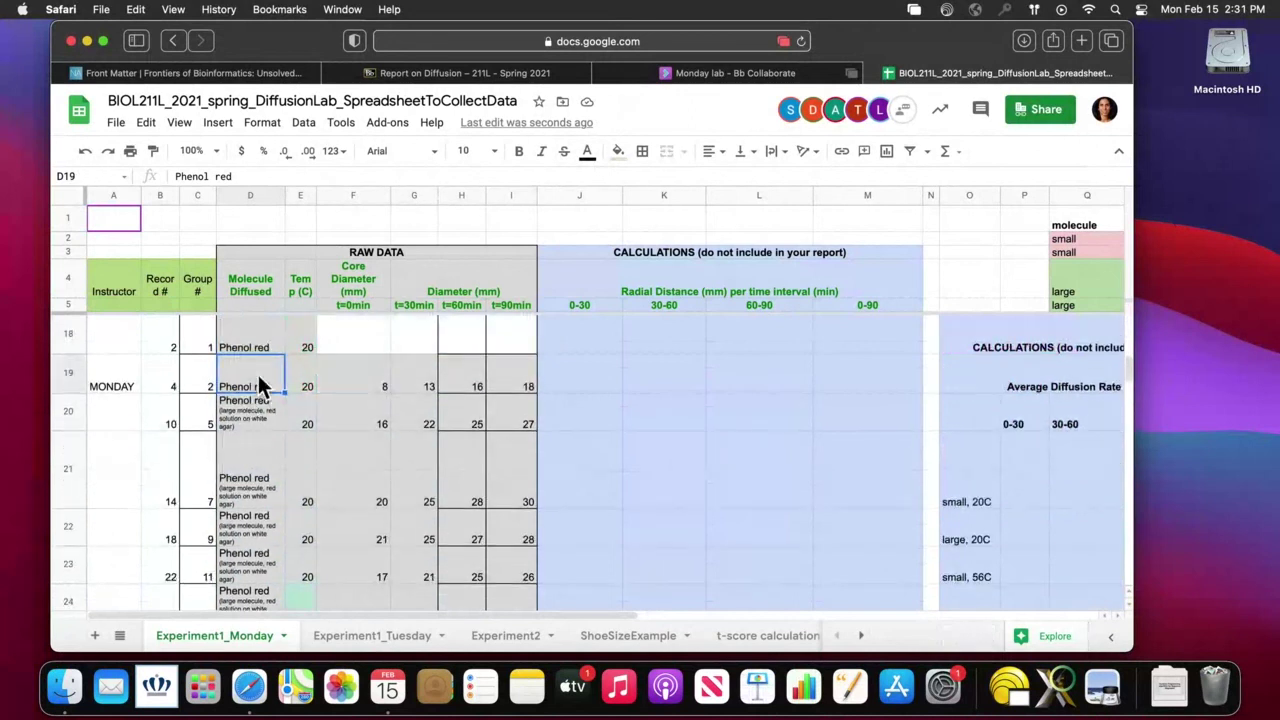
drag(255, 386, 500, 562)
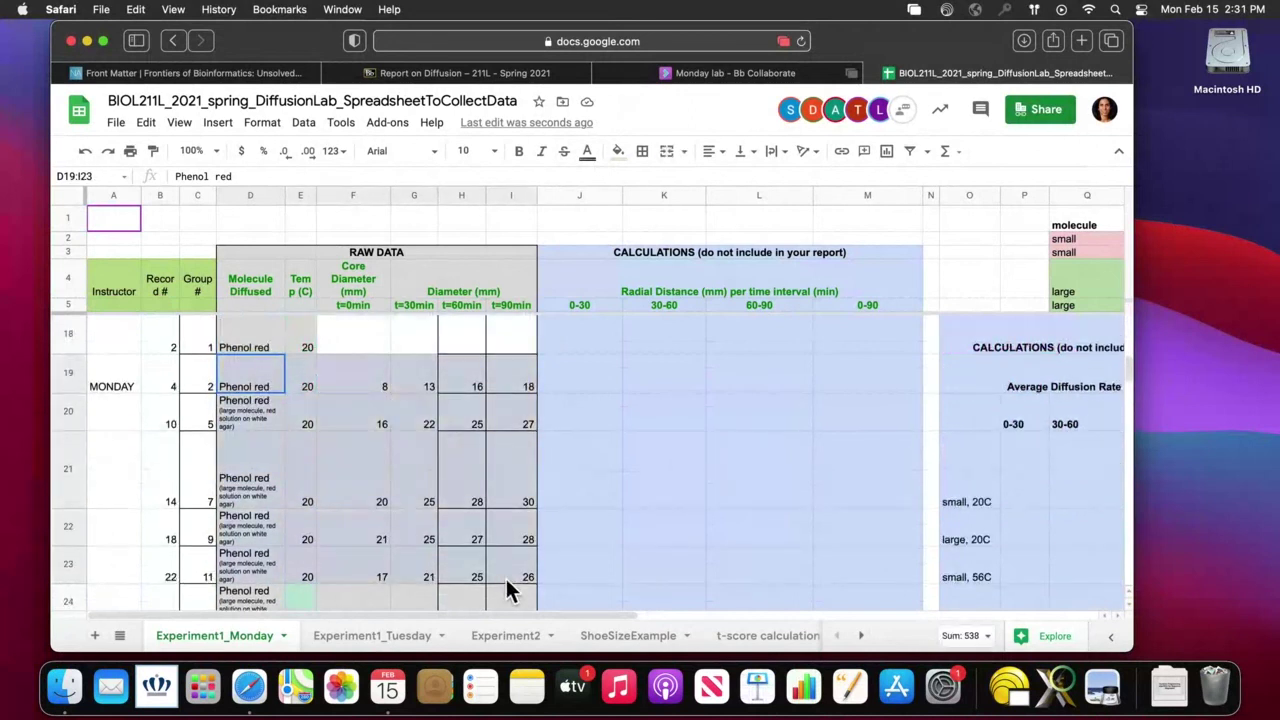
scroll(505, 585, down, 3)
scroll(507, 582, down, 1)
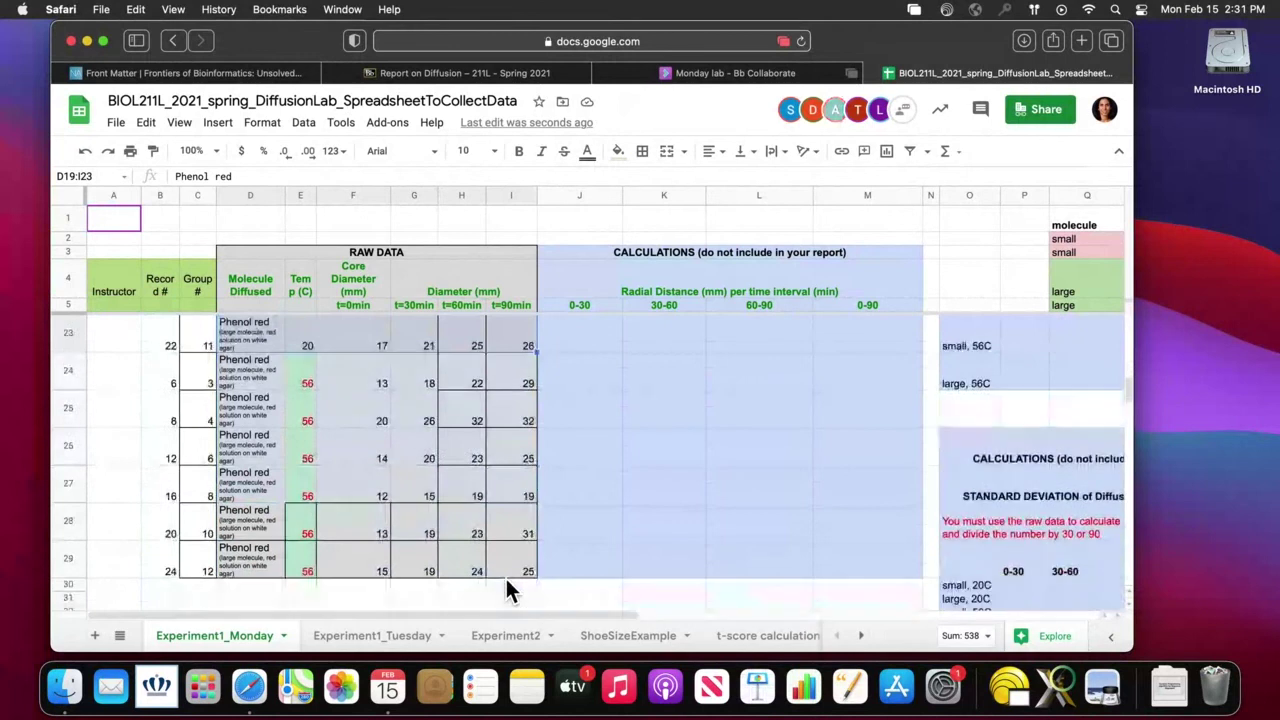
drag(244, 363, 502, 555)
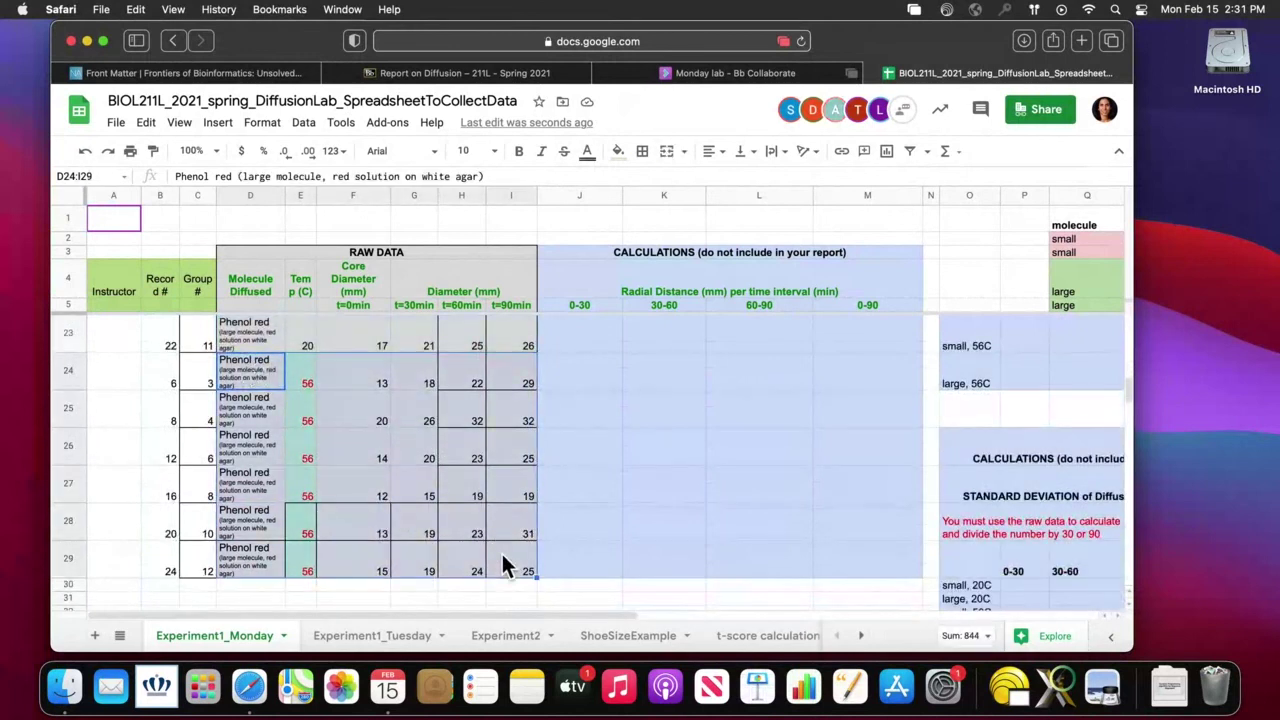
scroll(503, 560, up, 12)
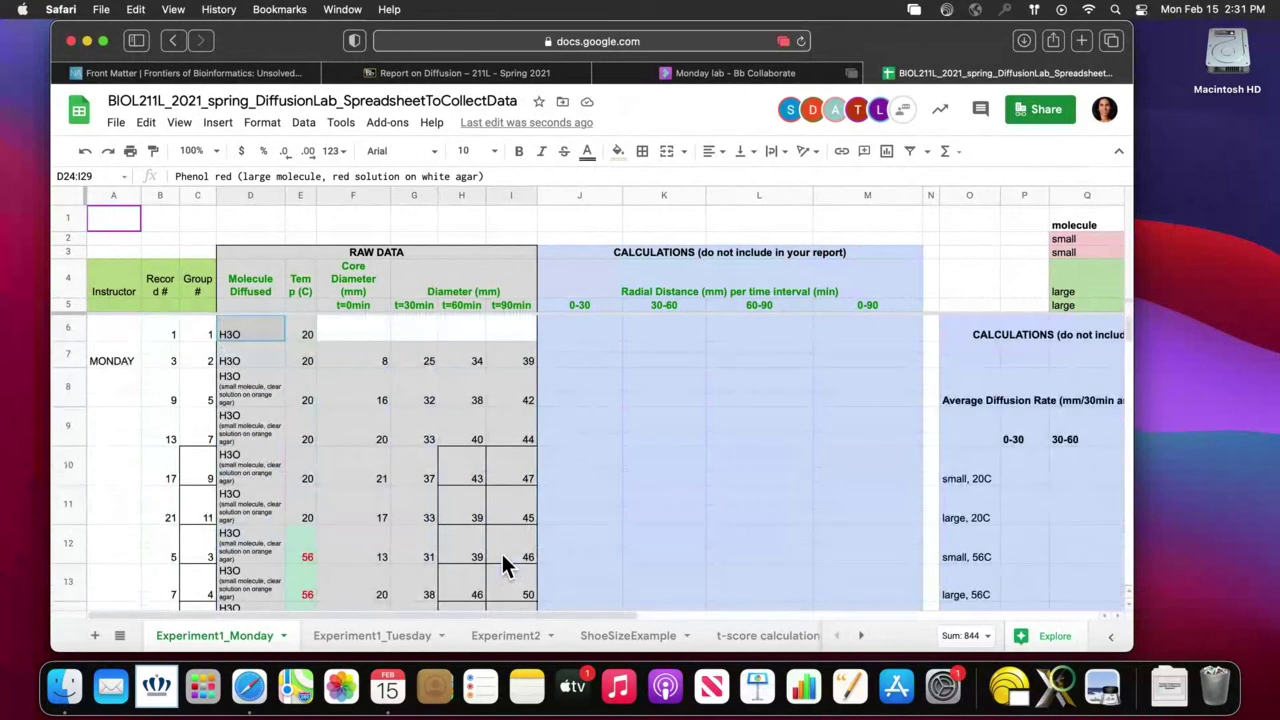